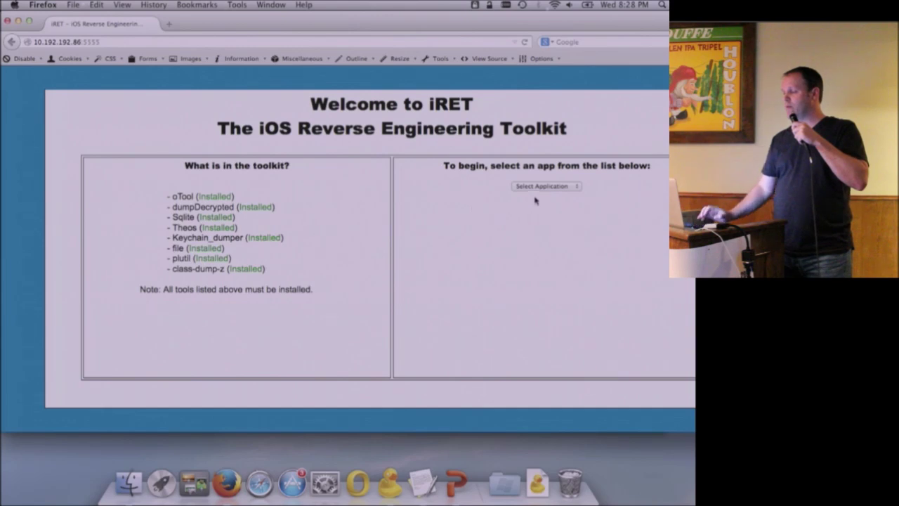
- Select the SmartAuction app for analysis and open its keychain analysis
{"action": "left_click", "coordinate": [543, 187]}
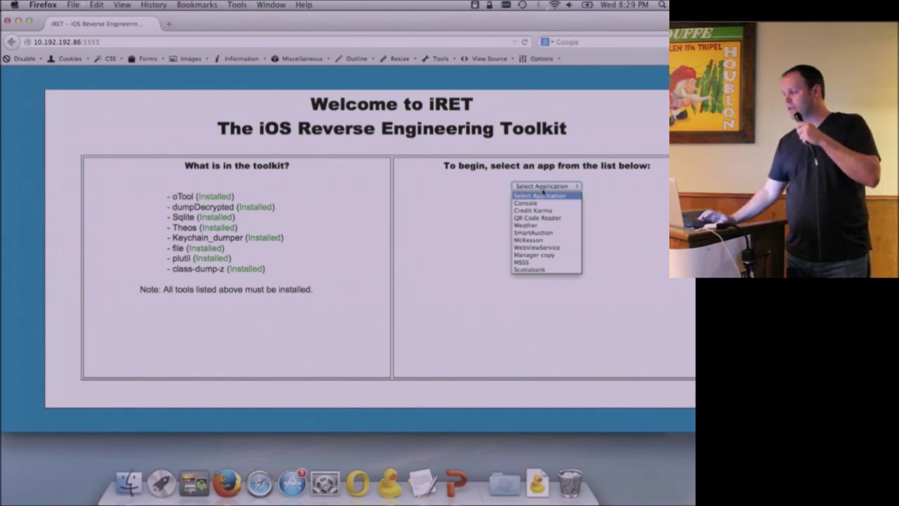
{"action": "left_click", "coordinate": [555, 233]}
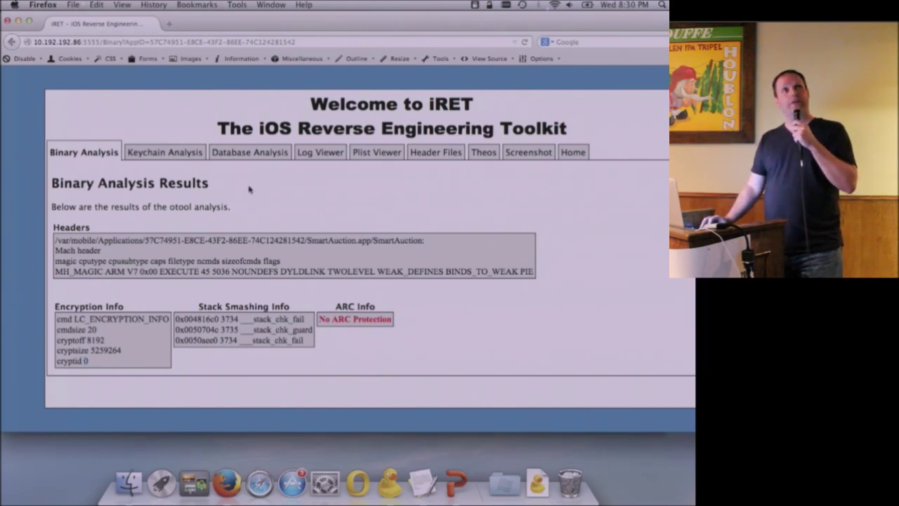
{"action": "left_click", "coordinate": [172, 155]}
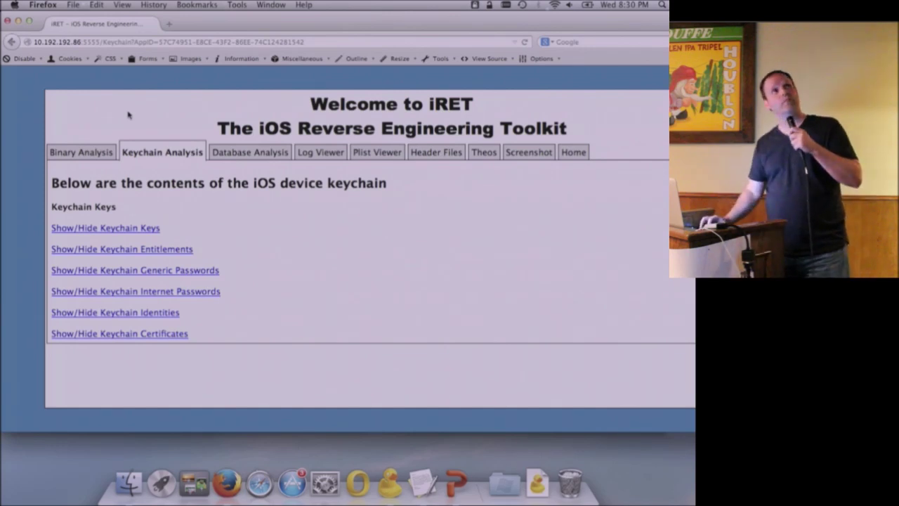
- Expand the keychain keys, look through the key entries and collapse the list again
{"action": "left_click", "coordinate": [144, 230]}
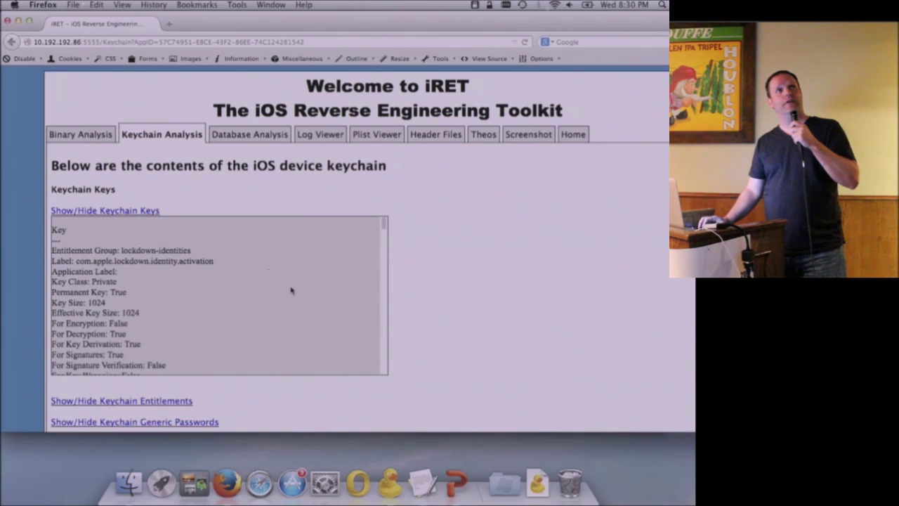
{"action": "scroll", "coordinate": [291, 290], "scroll_direction": "down", "scroll_amount": 2}
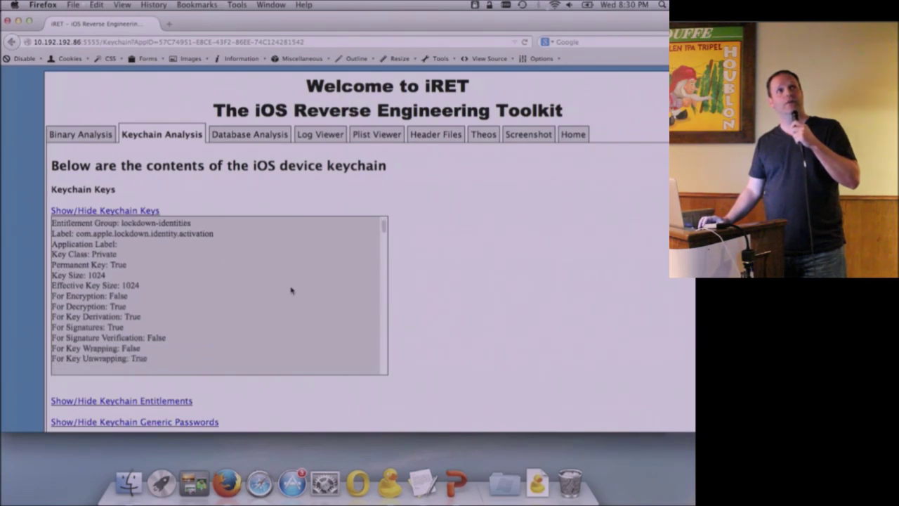
{"action": "scroll", "coordinate": [292, 290], "scroll_direction": "up", "scroll_amount": 2}
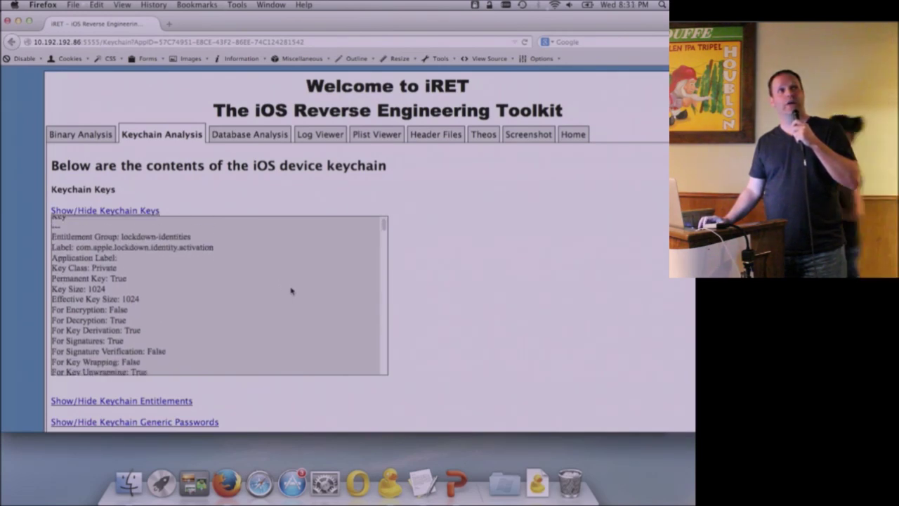
{"action": "scroll", "coordinate": [291, 290], "scroll_direction": "down", "scroll_amount": 5}
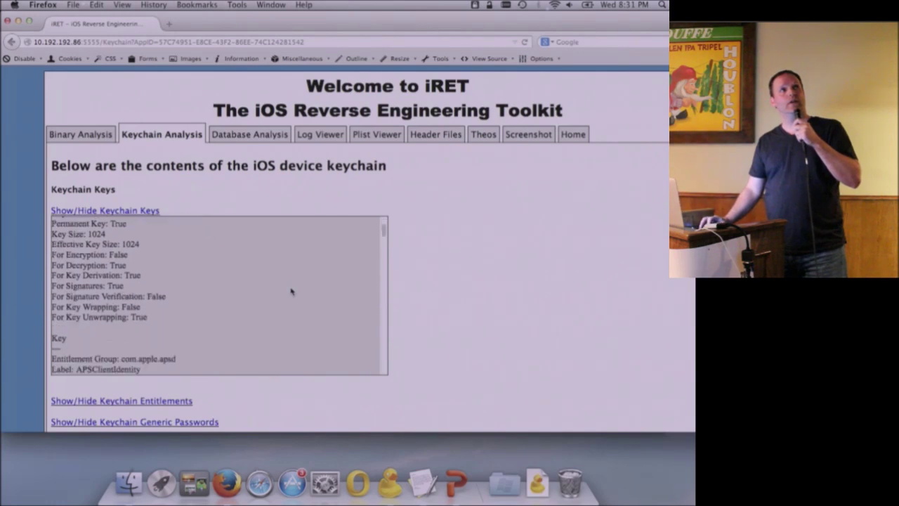
{"action": "scroll", "coordinate": [291, 292], "scroll_direction": "up", "scroll_amount": 1}
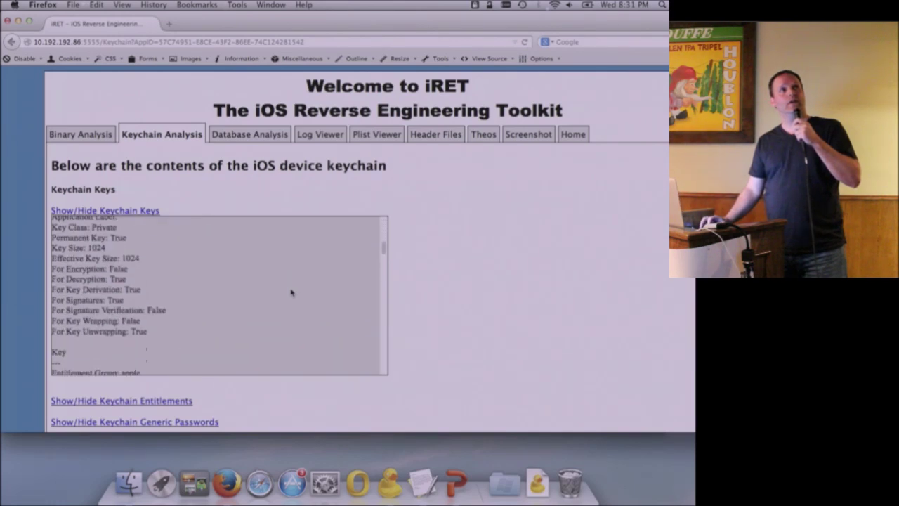
{"action": "left_click", "coordinate": [133, 212]}
- Show the keychain entitlements, review the access groups listed in the XML and hide them again
{"action": "left_click", "coordinate": [168, 232]}
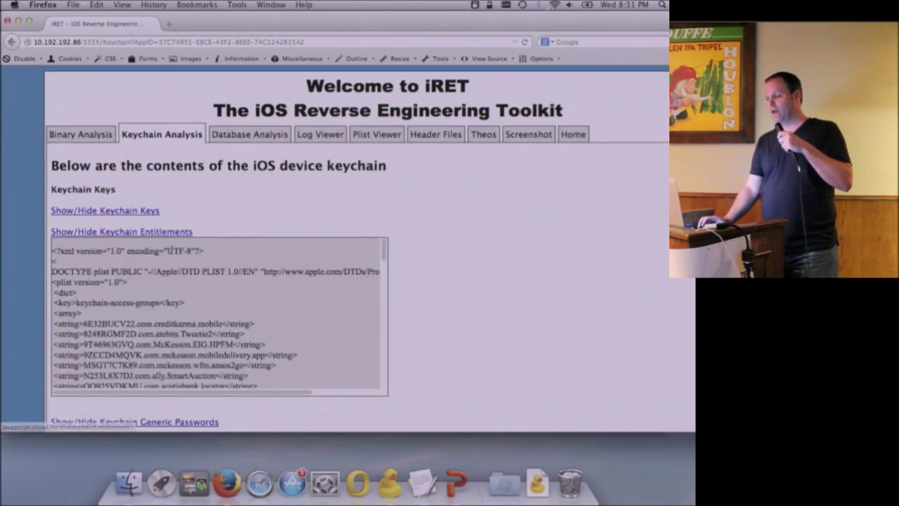
{"action": "scroll", "coordinate": [243, 307], "scroll_direction": "down", "scroll_amount": 5}
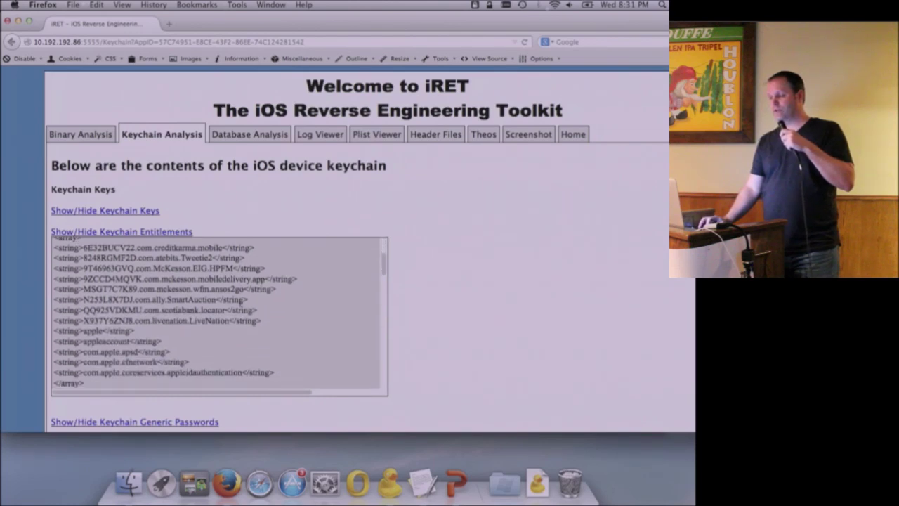
{"action": "scroll", "coordinate": [239, 307], "scroll_direction": "down", "scroll_amount": 1}
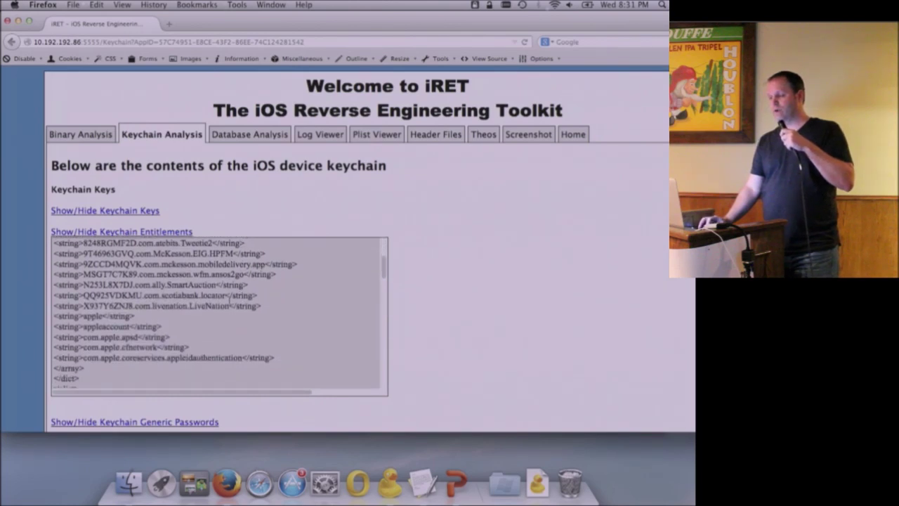
{"action": "left_click", "coordinate": [184, 233]}
- Show the keychain generic passwords, read through the entries, highlight part of the Game Center token's account e-mail, and hide the list
{"action": "left_click", "coordinate": [197, 271]}
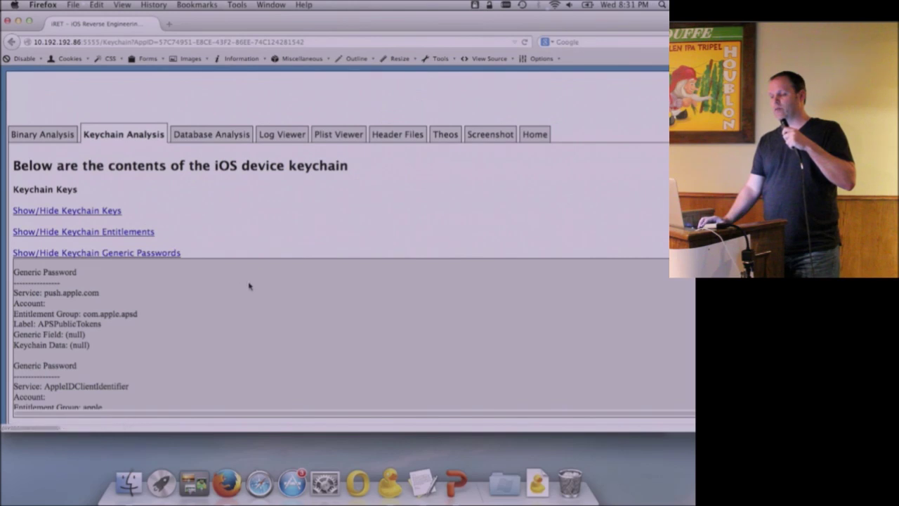
{"action": "scroll", "coordinate": [248, 288], "scroll_direction": "down", "scroll_amount": 4}
{"action": "scroll", "coordinate": [248, 288], "scroll_direction": "down", "scroll_amount": 6}
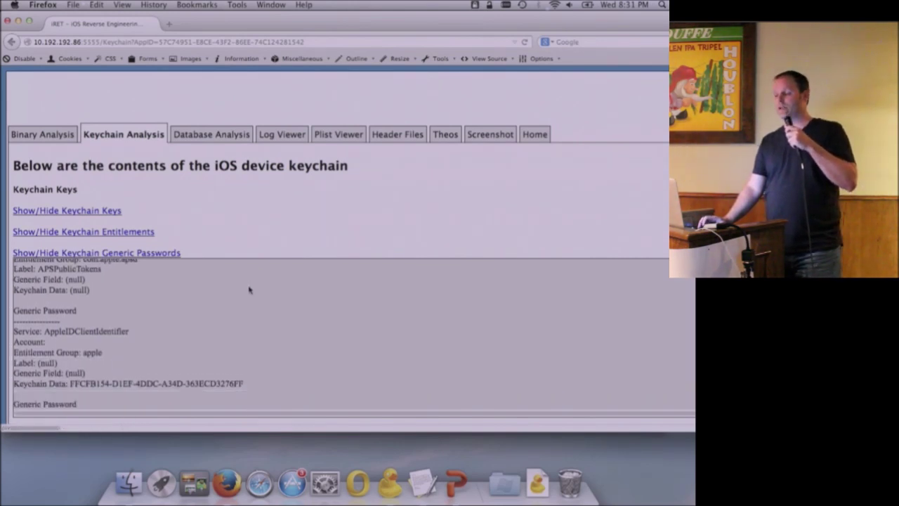
{"action": "scroll", "coordinate": [249, 291], "scroll_direction": "down", "scroll_amount": 2}
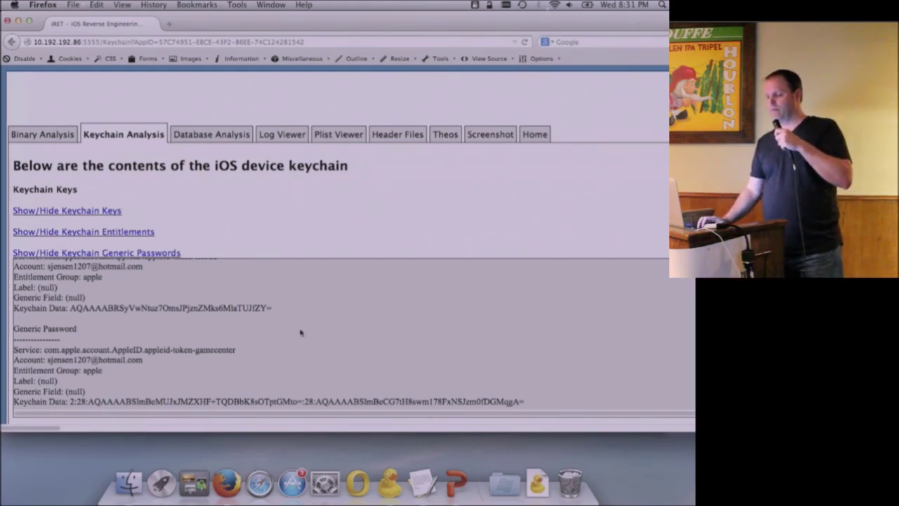
{"action": "scroll", "coordinate": [301, 333], "scroll_direction": "down", "scroll_amount": 3}
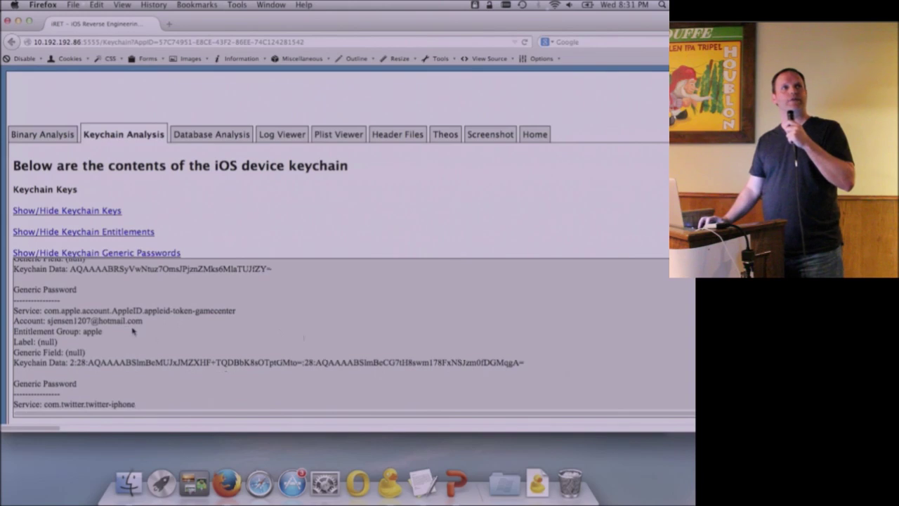
{"action": "left_click_drag", "start_coordinate": [144, 320], "coordinate": [73, 320]}
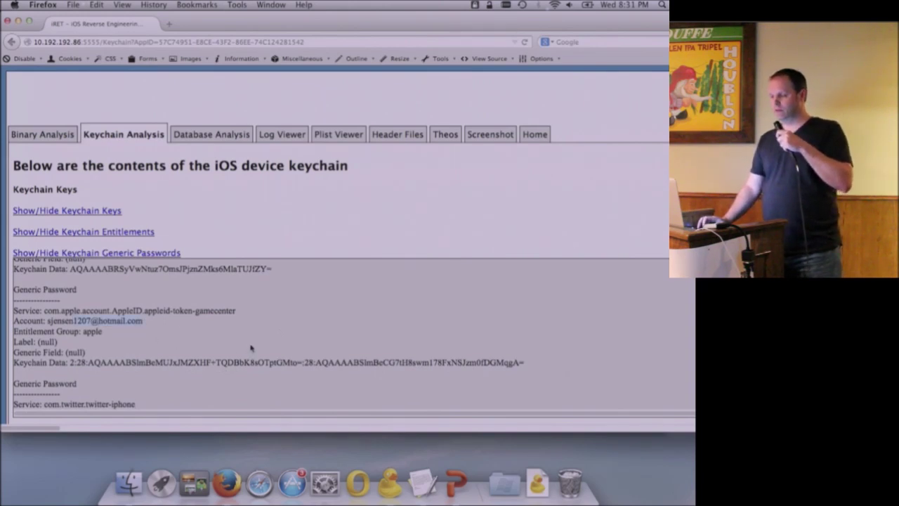
{"action": "scroll", "coordinate": [251, 347], "scroll_direction": "down", "scroll_amount": 4}
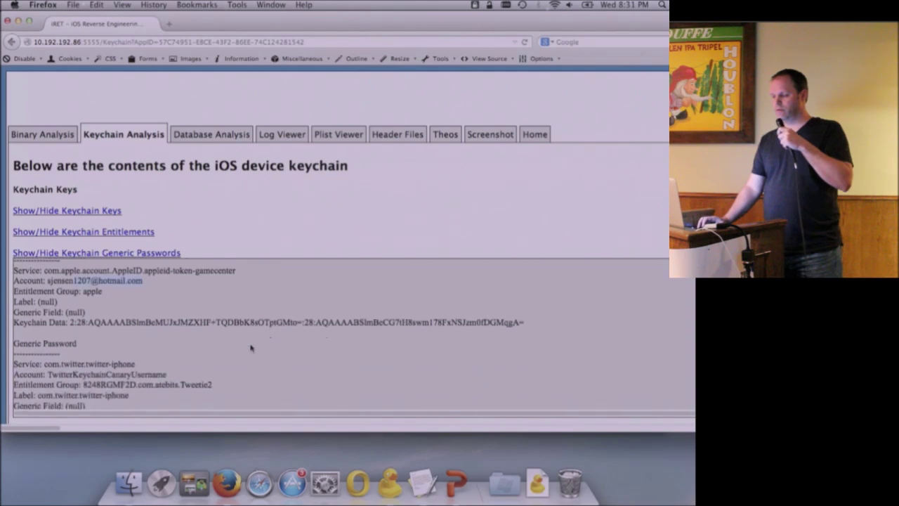
{"action": "scroll", "coordinate": [250, 347], "scroll_direction": "down", "scroll_amount": 10}
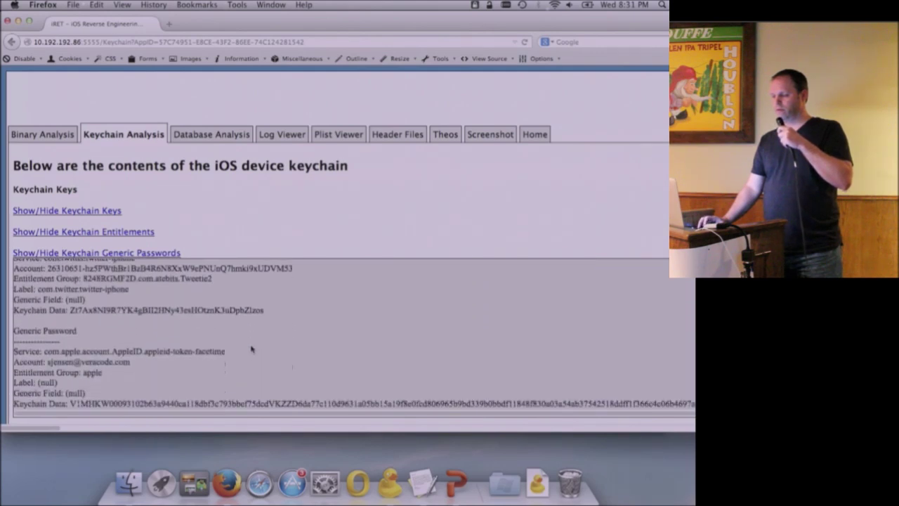
{"action": "scroll", "coordinate": [251, 347], "scroll_direction": "down", "scroll_amount": 2}
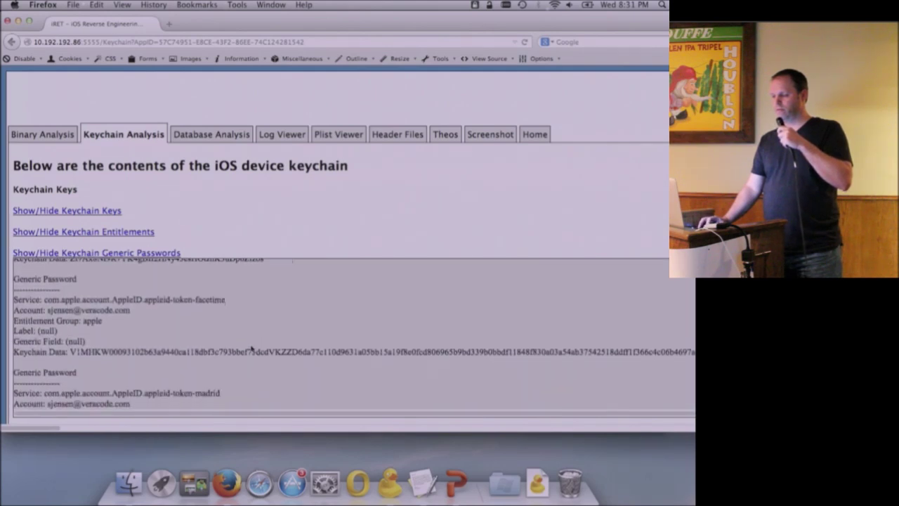
{"action": "left_click", "coordinate": [167, 254]}
- Show the keychain internet passwords, examine the stored server accounts and credentials, and hide the list
{"action": "left_click", "coordinate": [211, 274]}
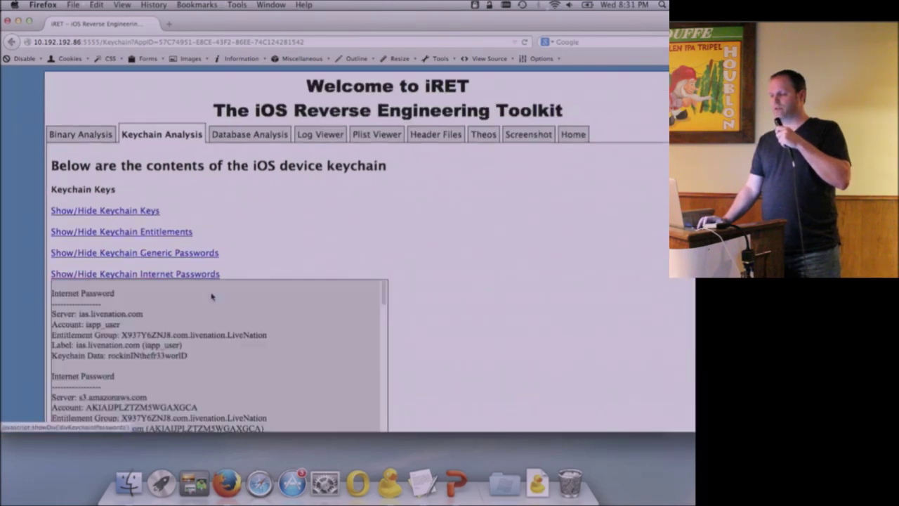
{"action": "scroll", "coordinate": [328, 302], "scroll_direction": "down", "scroll_amount": 3}
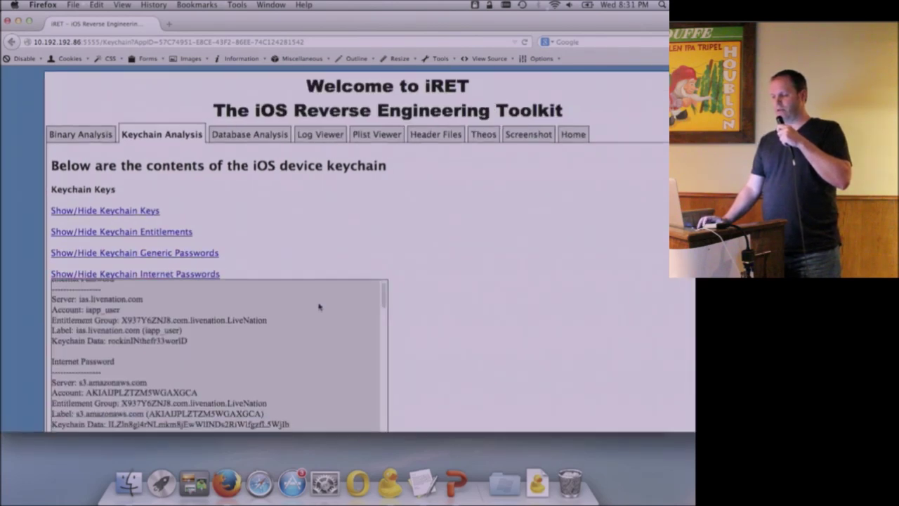
{"action": "scroll", "coordinate": [319, 306], "scroll_direction": "down", "scroll_amount": 3}
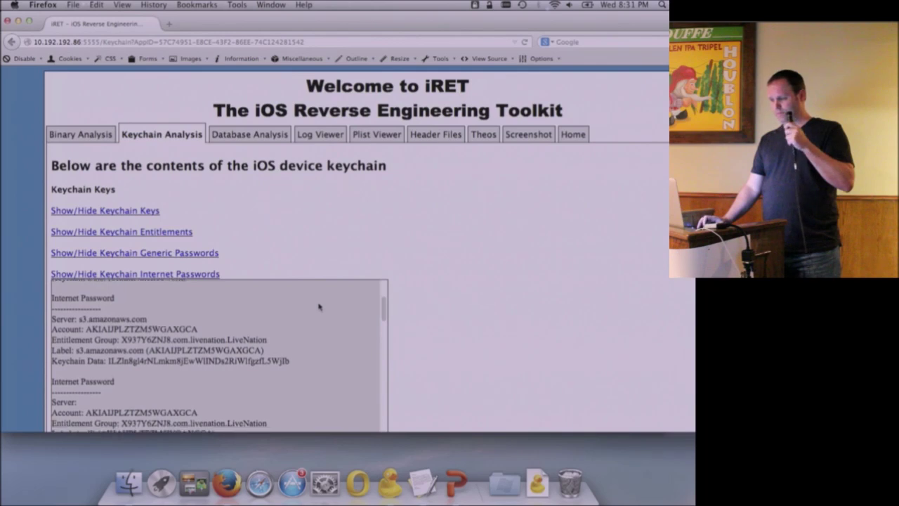
{"action": "scroll", "coordinate": [318, 306], "scroll_direction": "down", "scroll_amount": 10}
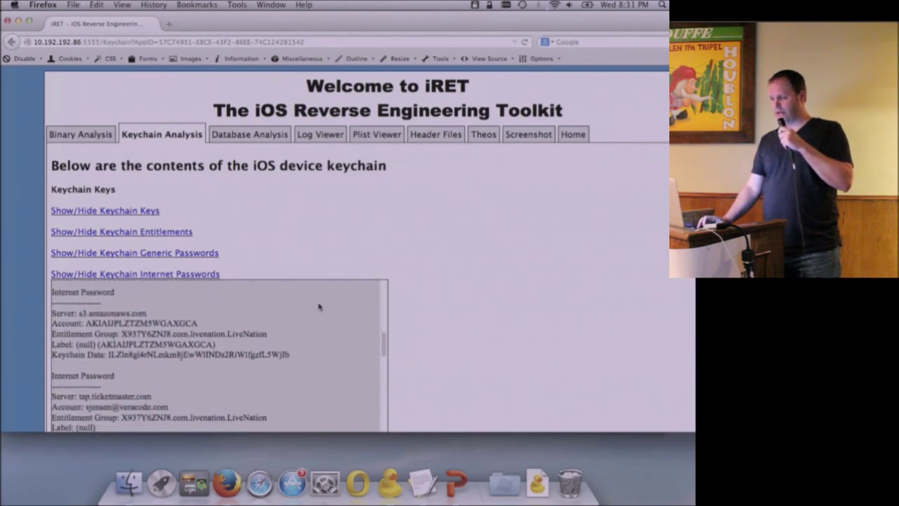
{"action": "scroll", "coordinate": [319, 307], "scroll_direction": "down", "scroll_amount": 9}
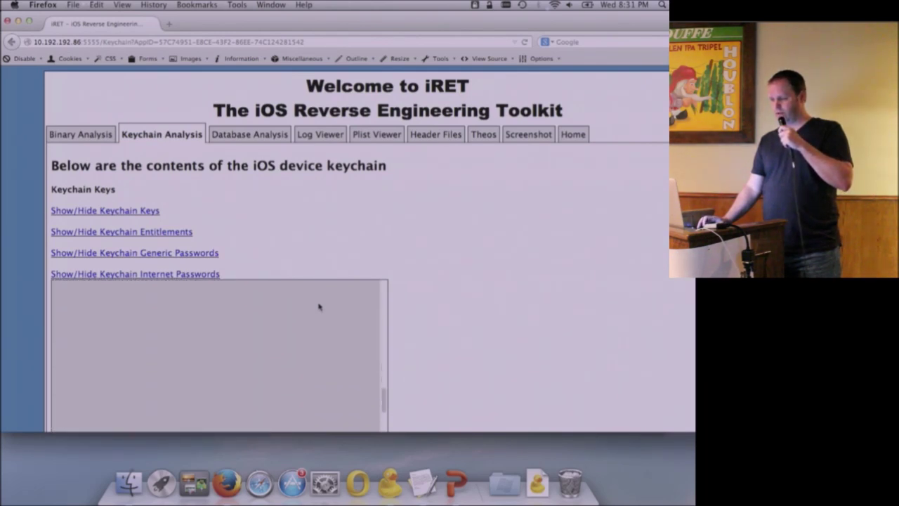
{"action": "scroll", "coordinate": [319, 306], "scroll_direction": "down", "scroll_amount": 1}
{"action": "scroll", "coordinate": [319, 307], "scroll_direction": "down", "scroll_amount": 2}
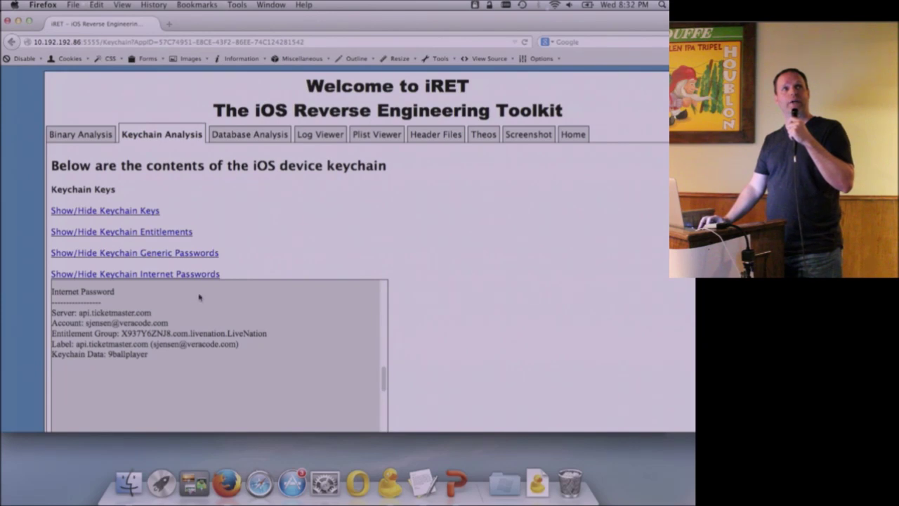
{"action": "left_click", "coordinate": [191, 272]}
- Reopen the keychain generic passwords and examine the entries down to the AirPort network credentials
{"action": "left_click", "coordinate": [190, 269]}
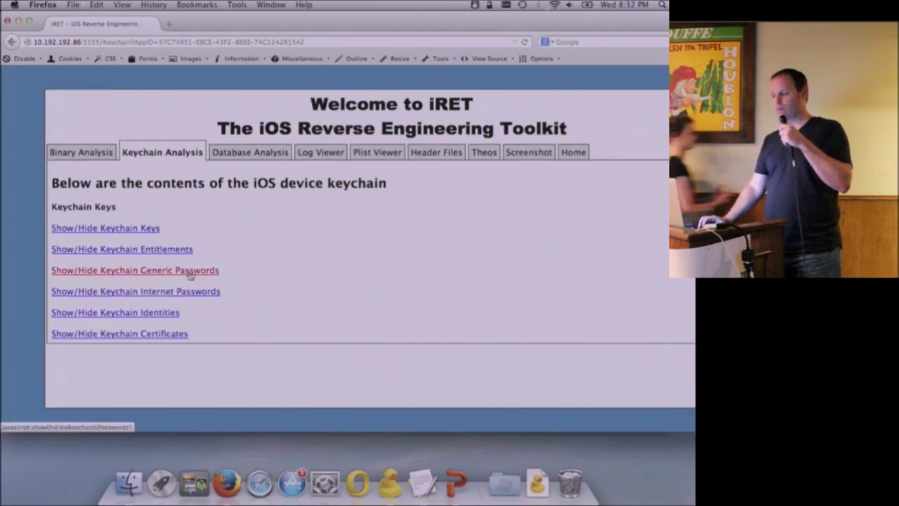
{"action": "scroll", "coordinate": [293, 363], "scroll_direction": "down", "scroll_amount": 10}
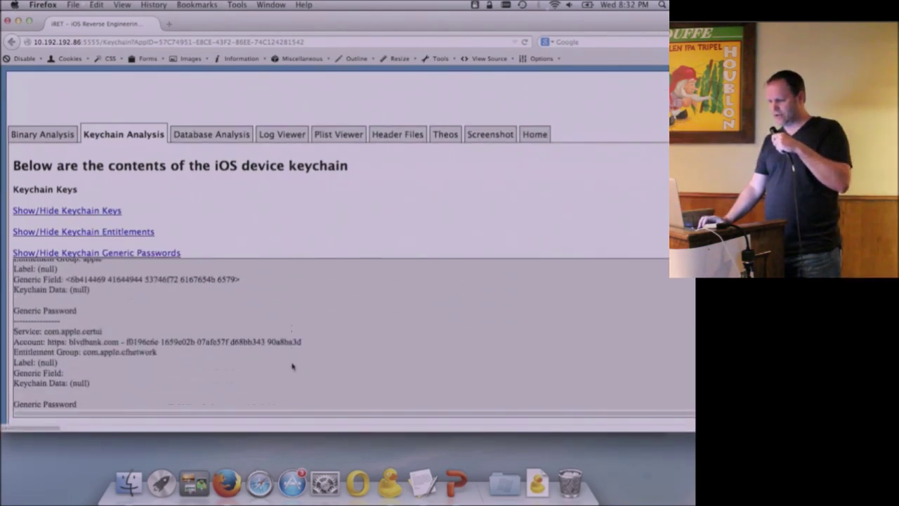
{"action": "scroll", "coordinate": [293, 366], "scroll_direction": "down", "scroll_amount": 5}
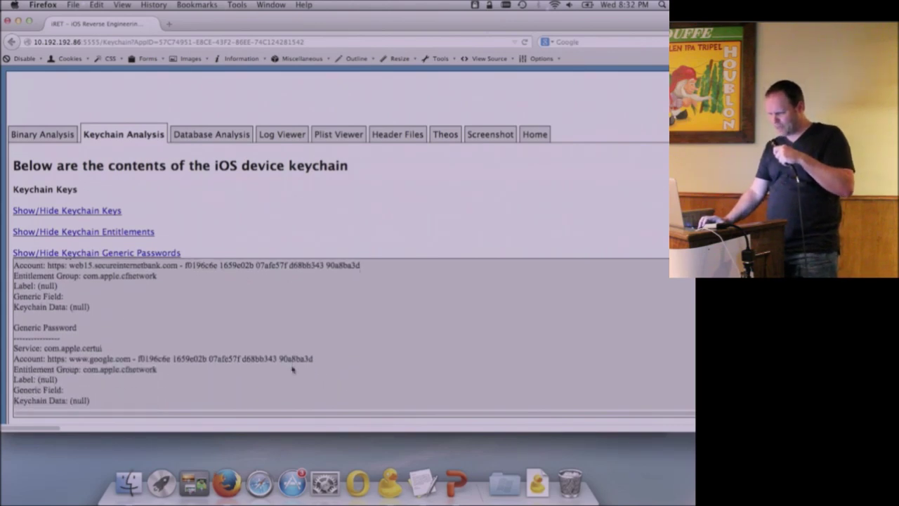
{"action": "scroll", "coordinate": [293, 370], "scroll_direction": "down", "scroll_amount": 6}
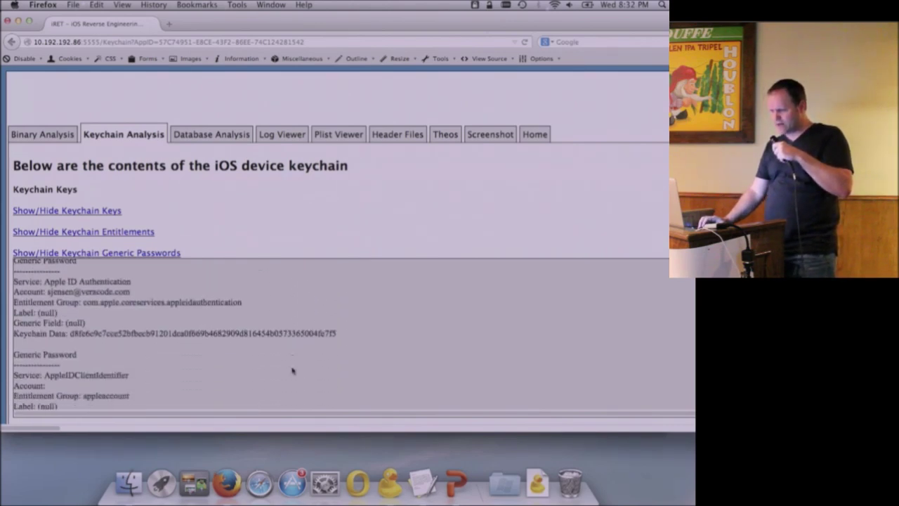
{"action": "scroll", "coordinate": [293, 370], "scroll_direction": "down", "scroll_amount": 6}
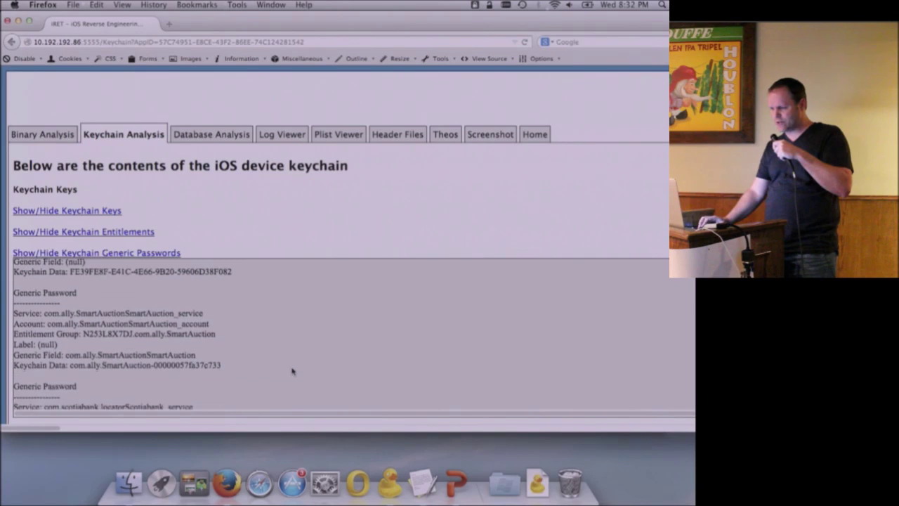
{"action": "scroll", "coordinate": [293, 371], "scroll_direction": "down", "scroll_amount": 6}
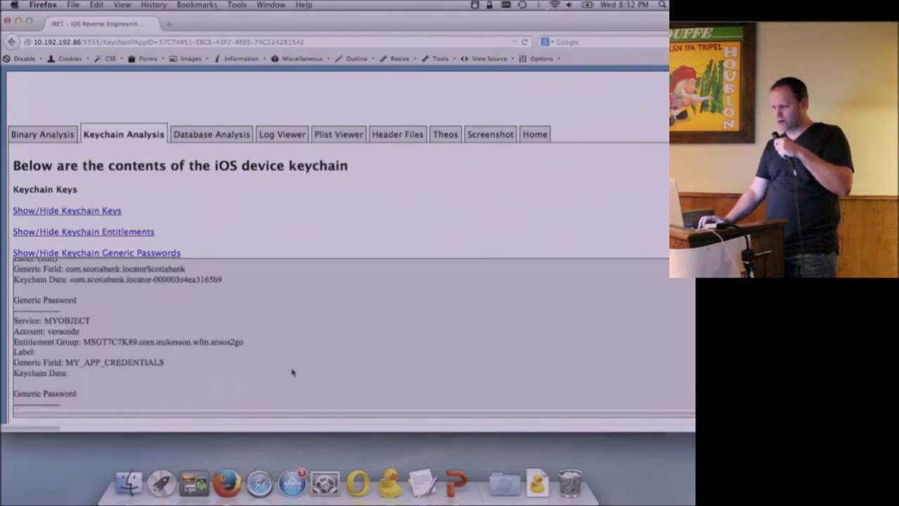
{"action": "scroll", "coordinate": [293, 372], "scroll_direction": "down", "scroll_amount": 5}
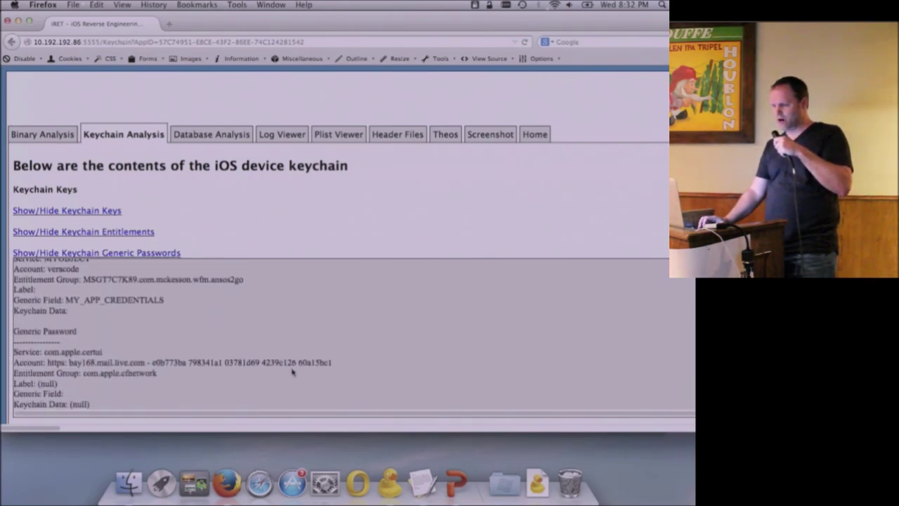
{"action": "scroll", "coordinate": [293, 373], "scroll_direction": "down", "scroll_amount": 6}
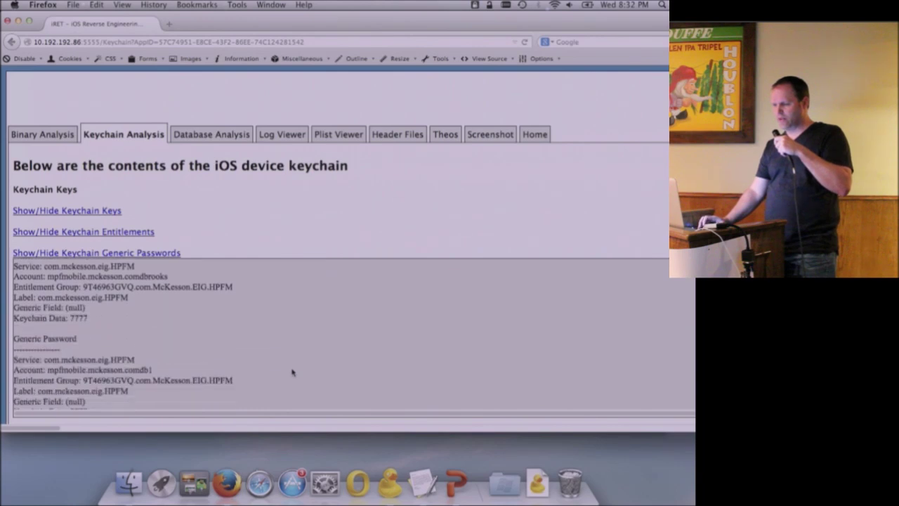
{"action": "scroll", "coordinate": [292, 372], "scroll_direction": "down", "scroll_amount": 6}
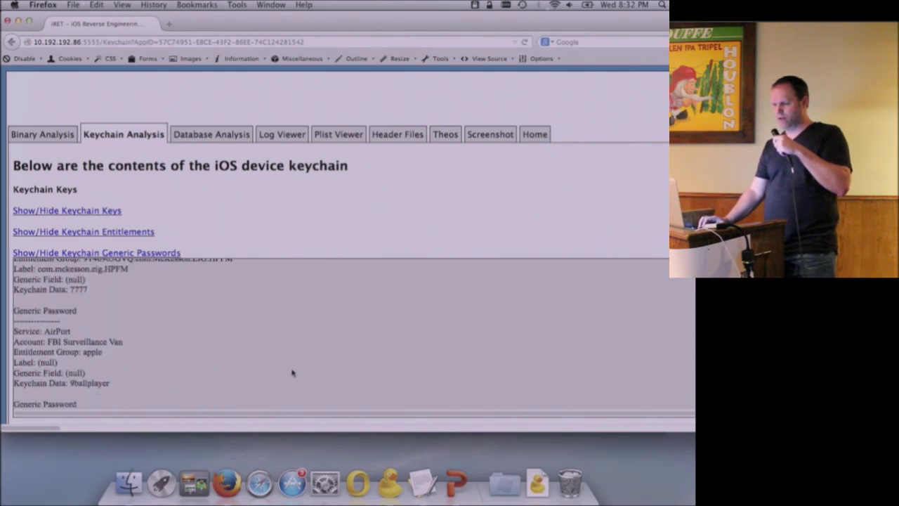
{"action": "scroll", "coordinate": [293, 372], "scroll_direction": "up", "scroll_amount": 1}
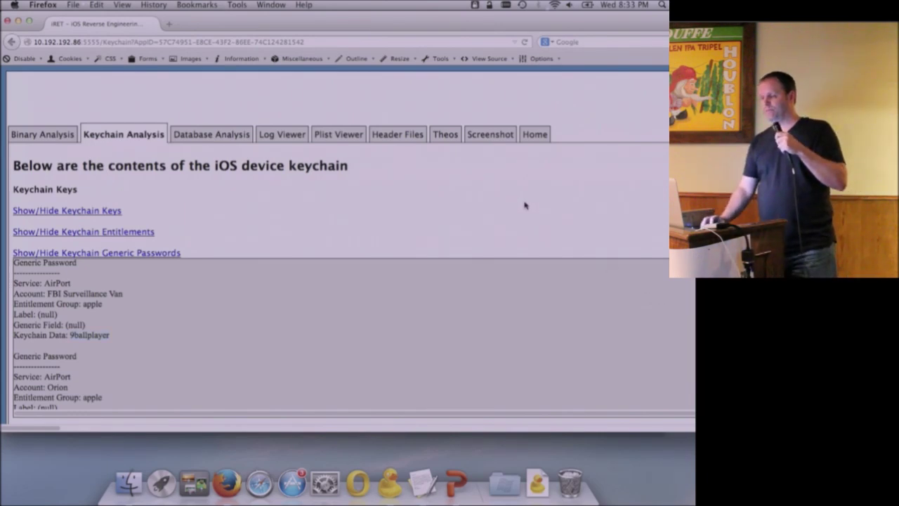
- Hide the keychain generic passwords, then open syncdbuser.sqlite in the database analysis and examine its tables
{"action": "left_click", "coordinate": [164, 253]}
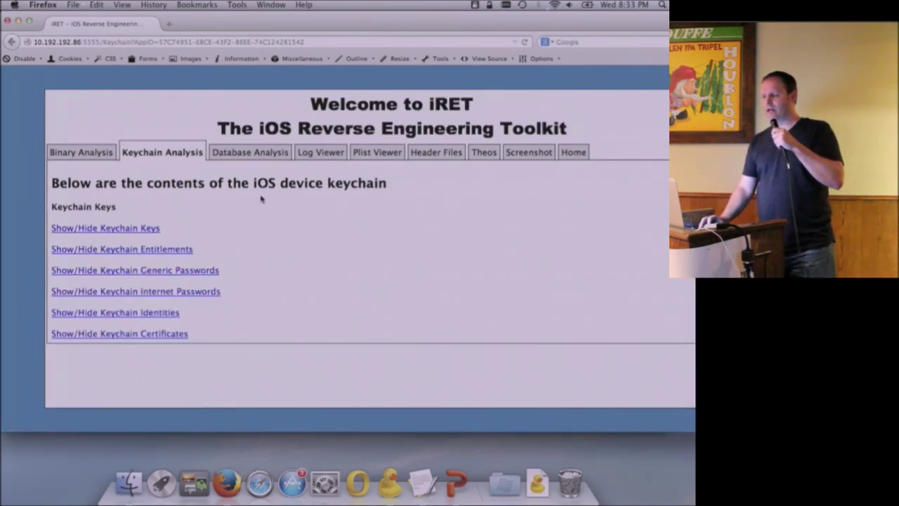
{"action": "left_click", "coordinate": [250, 152]}
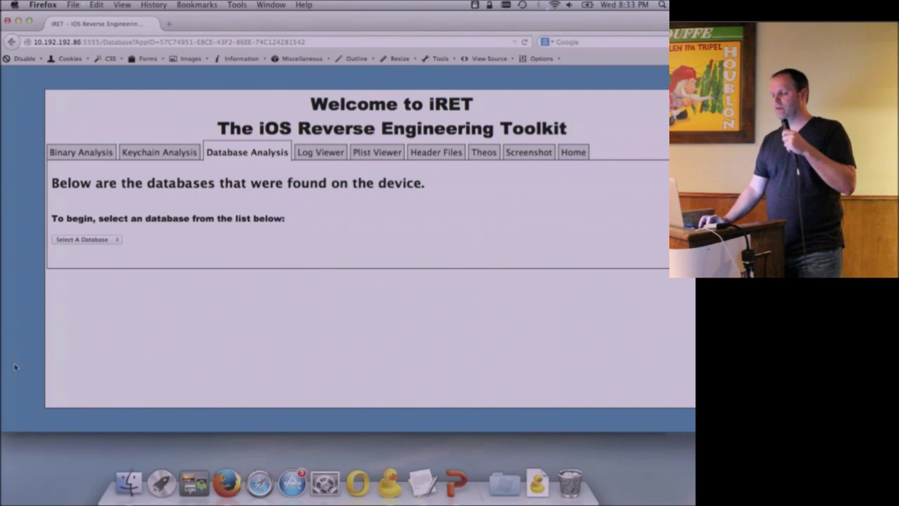
{"action": "left_click", "coordinate": [85, 239]}
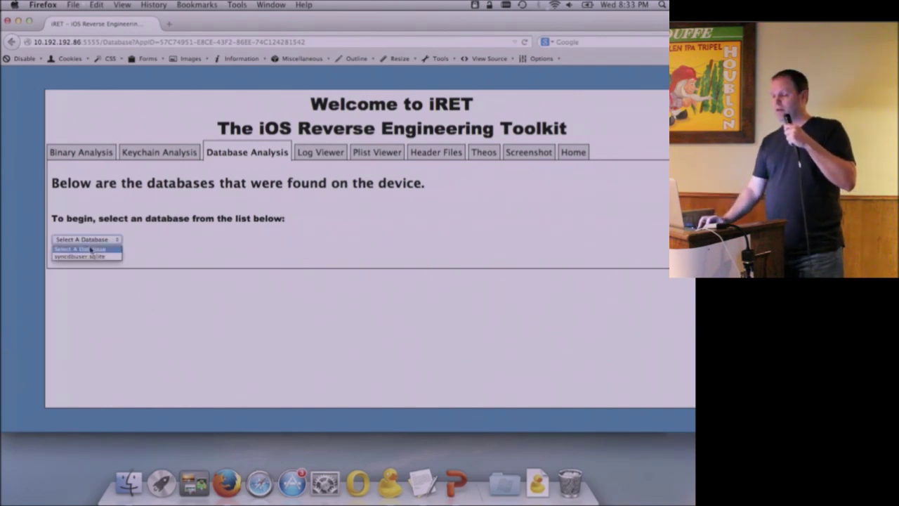
{"action": "left_click", "coordinate": [88, 256]}
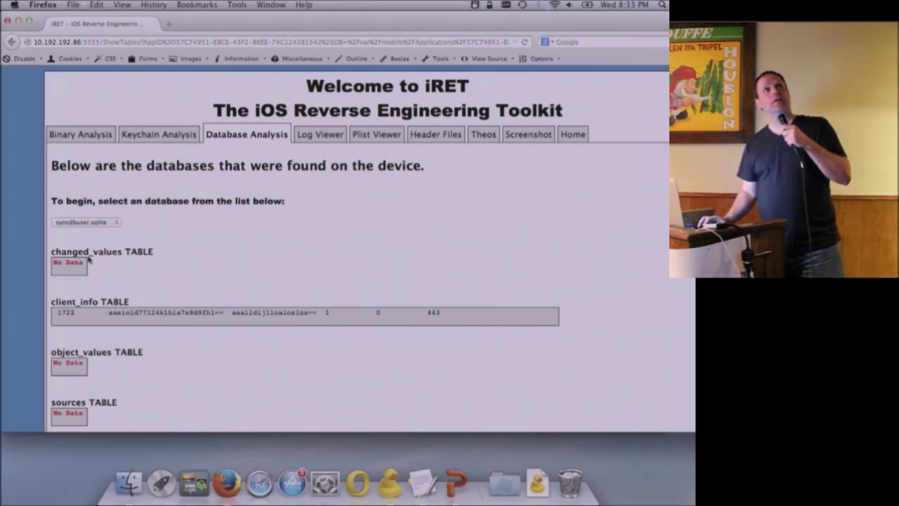
{"action": "scroll", "coordinate": [199, 285], "scroll_direction": "down", "scroll_amount": 2}
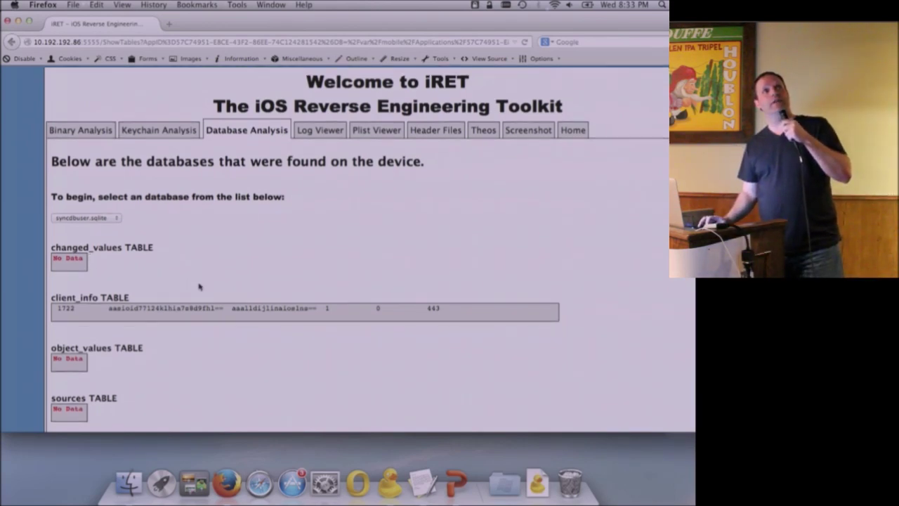
{"action": "scroll", "coordinate": [190, 344], "scroll_direction": "down", "scroll_amount": 2}
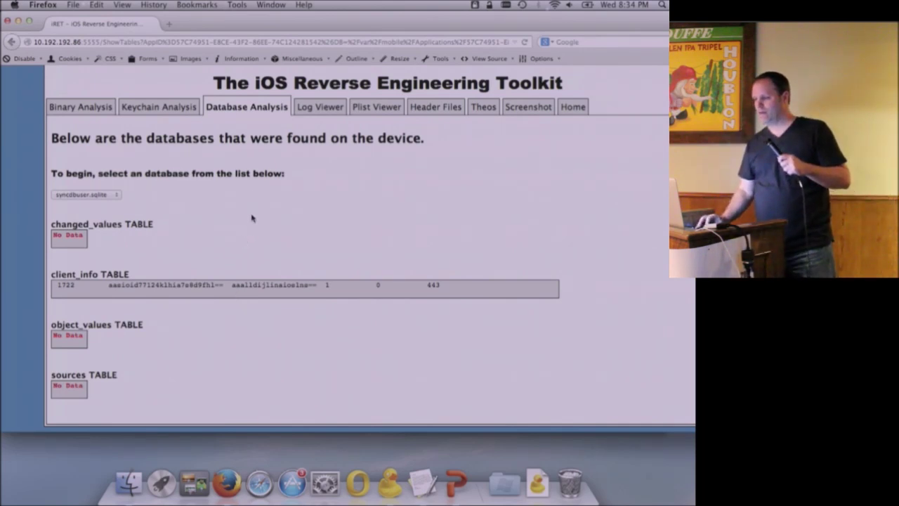
- Open THCalendarInfo_License.txt in the log viewer and skim through its text
{"action": "left_click", "coordinate": [318, 111]}
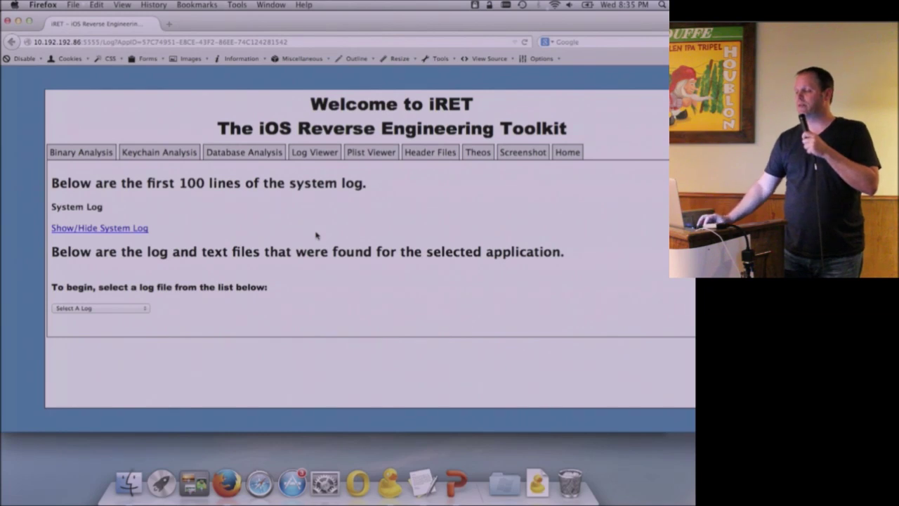
{"action": "left_click", "coordinate": [138, 307]}
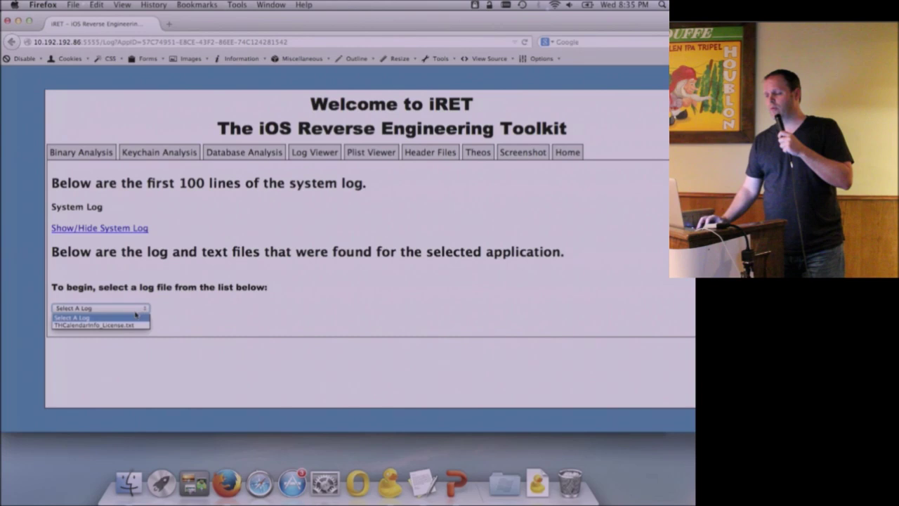
{"action": "left_click", "coordinate": [120, 324]}
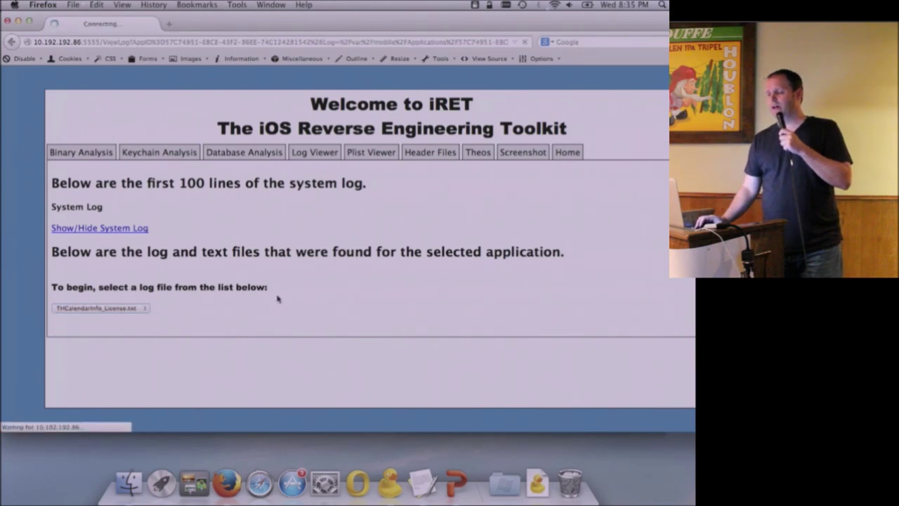
{"action": "scroll", "coordinate": [431, 297], "scroll_direction": "down", "scroll_amount": 2}
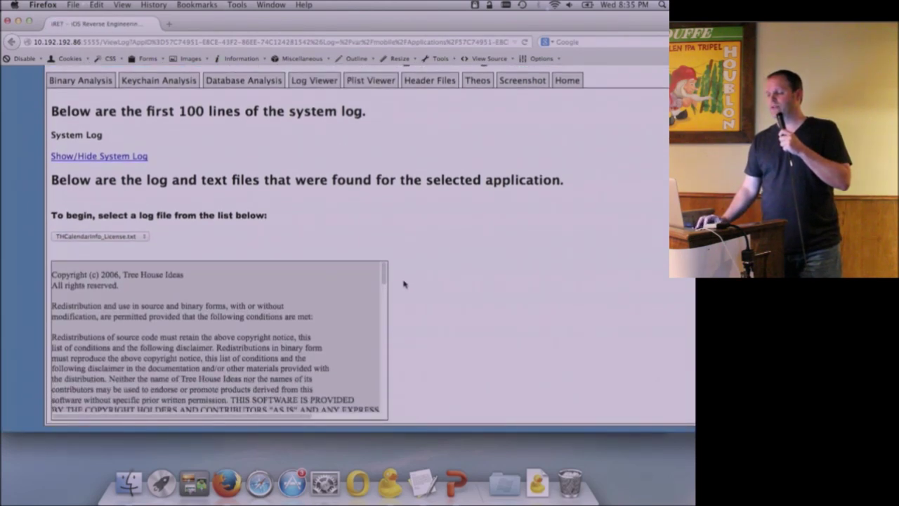
{"action": "scroll", "coordinate": [384, 275], "scroll_direction": "down", "scroll_amount": 5}
{"action": "scroll", "coordinate": [385, 279], "scroll_direction": "up", "scroll_amount": 5}
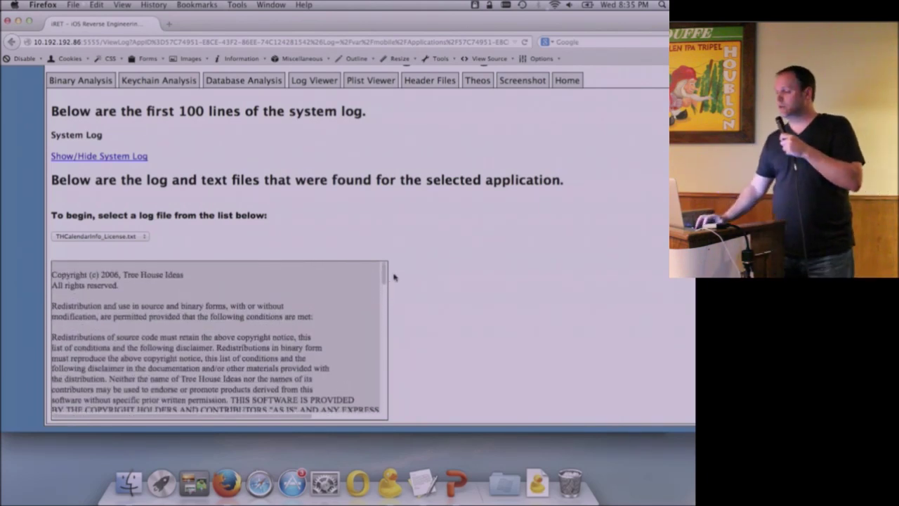
- Open Info.plist in the plist viewer, review its first keys and highlight the AppBase entry with its value
{"action": "left_click", "coordinate": [379, 83]}
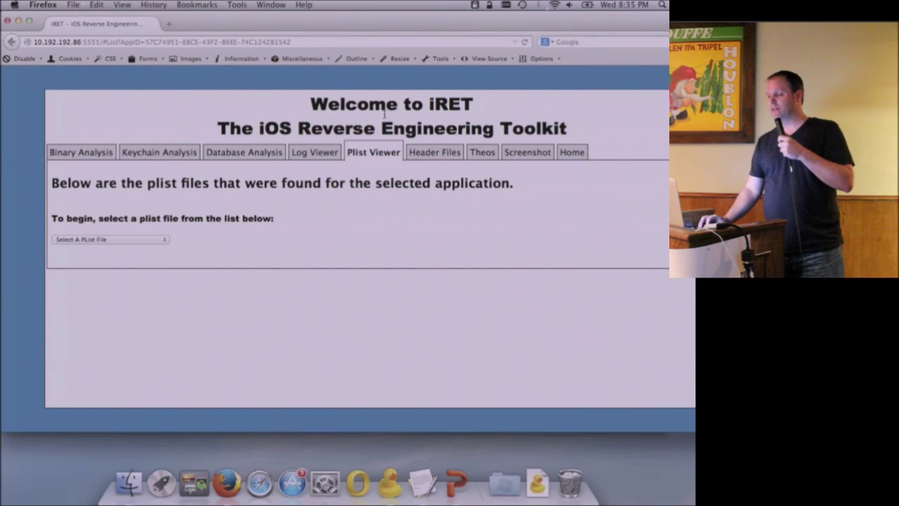
{"action": "left_click", "coordinate": [128, 240]}
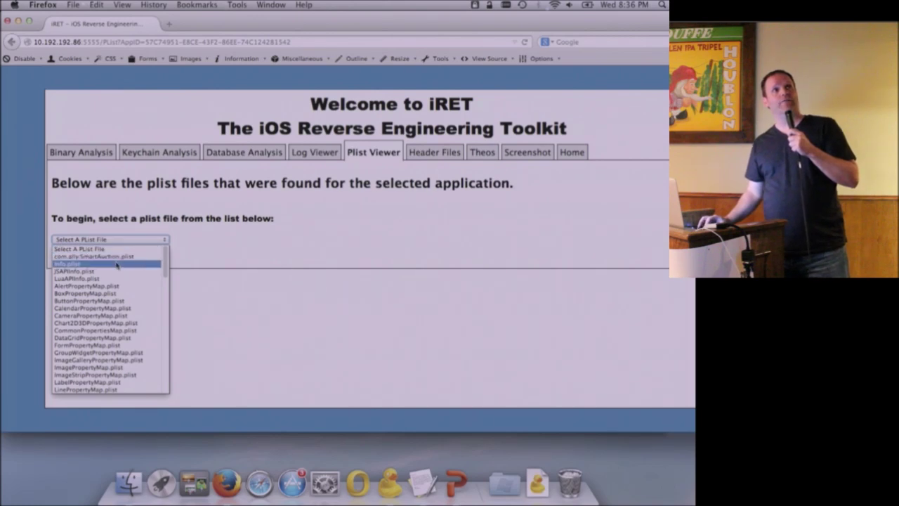
{"action": "left_click", "coordinate": [117, 265]}
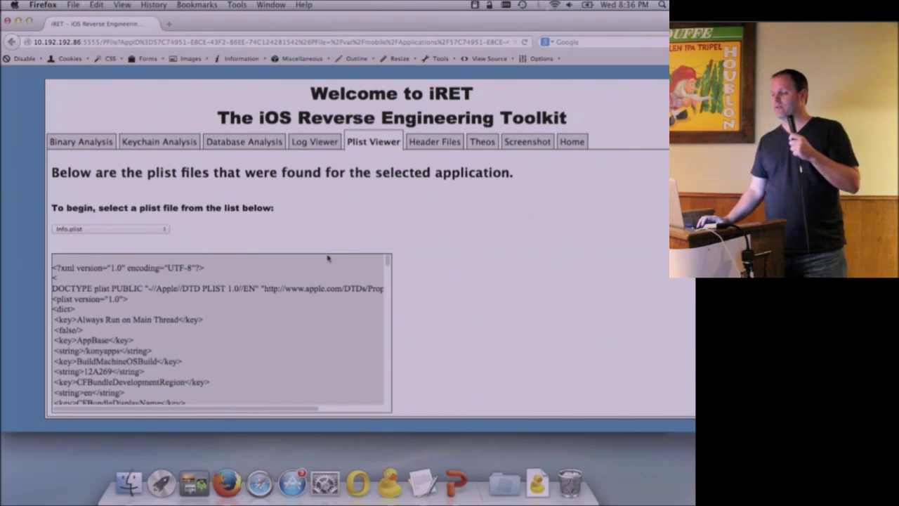
{"action": "scroll", "coordinate": [312, 289], "scroll_direction": "down", "scroll_amount": 3}
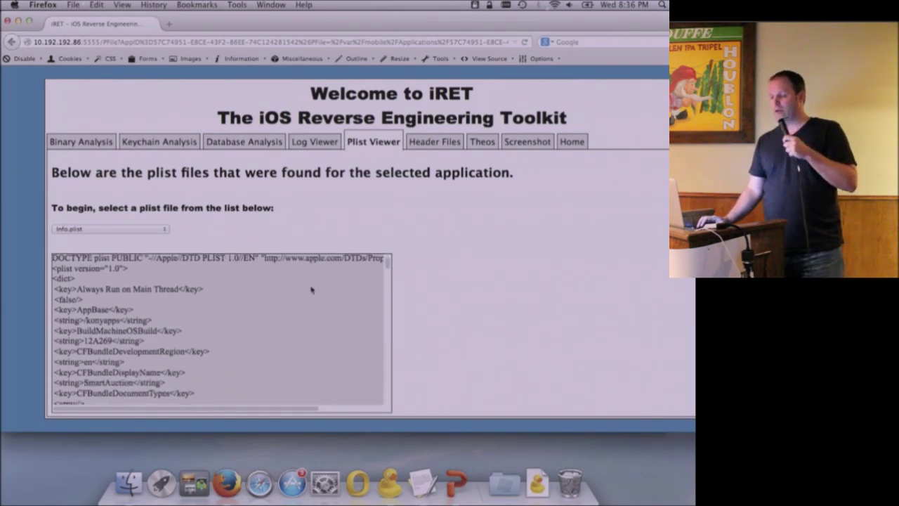
{"action": "scroll", "coordinate": [312, 288], "scroll_direction": "down", "scroll_amount": 3}
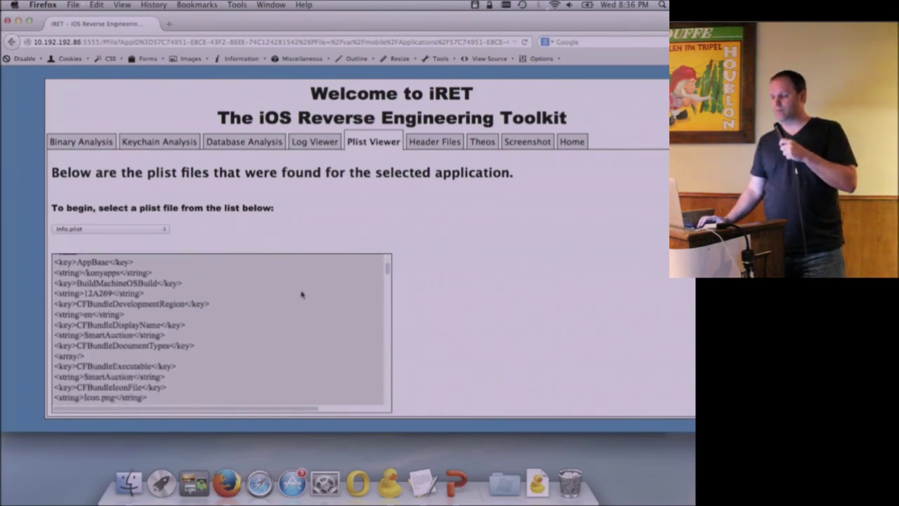
{"action": "scroll", "coordinate": [301, 295], "scroll_direction": "up", "scroll_amount": 5}
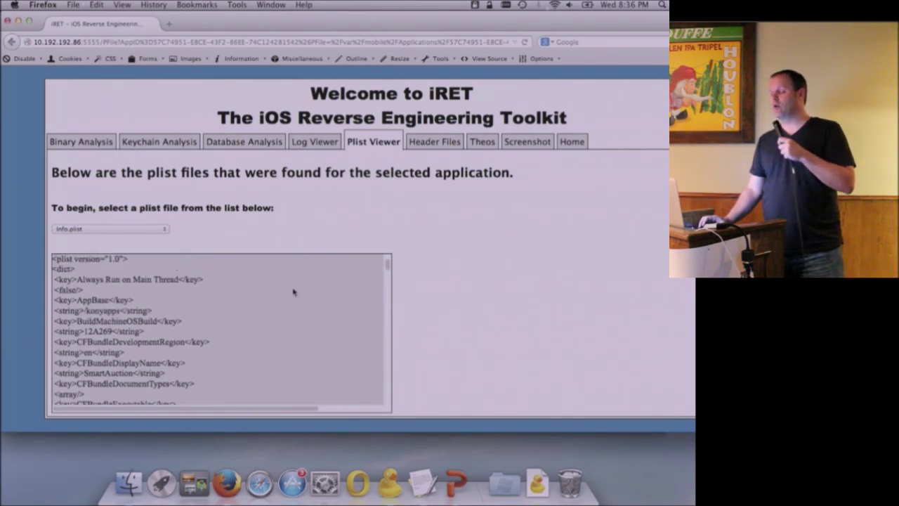
{"action": "scroll", "coordinate": [93, 302], "scroll_direction": "up", "scroll_amount": 1}
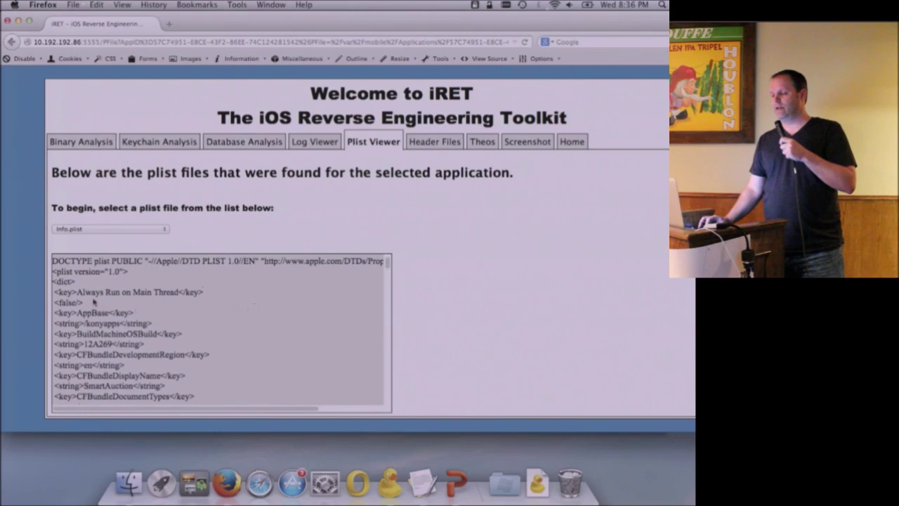
{"action": "left_click_drag", "start_coordinate": [78, 313], "coordinate": [186, 334]}
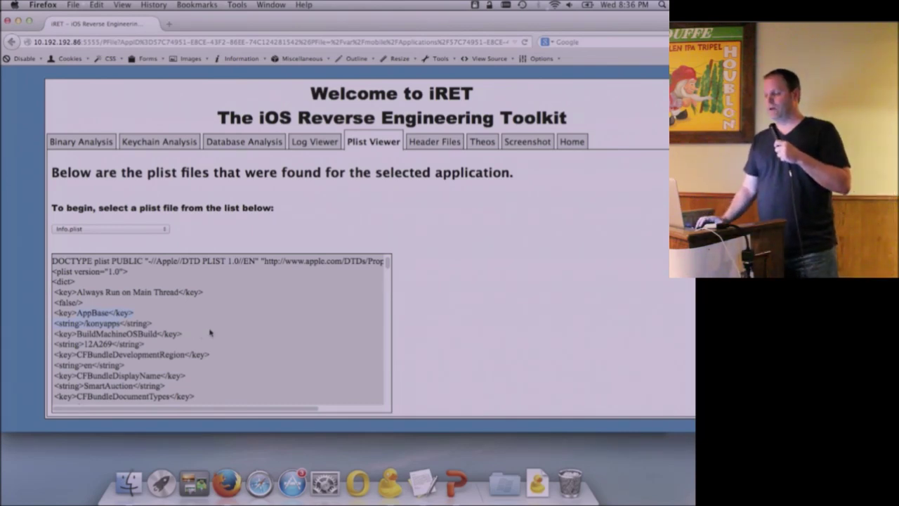
- Read Info.plist from the icon files through the bundle identifier and version keys, highlighting the supported platform value
{"action": "scroll", "coordinate": [209, 332], "scroll_direction": "down", "scroll_amount": 3}
{"action": "scroll", "coordinate": [209, 340], "scroll_direction": "down", "scroll_amount": 5}
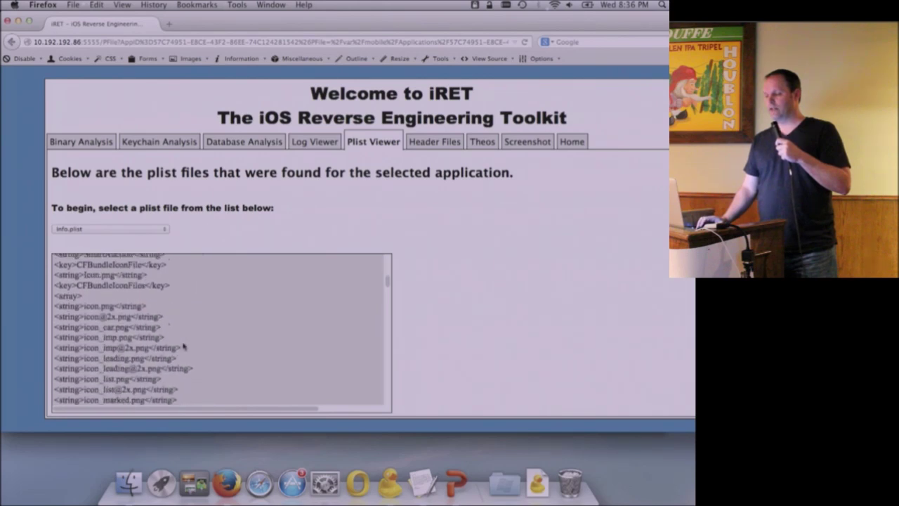
{"action": "scroll", "coordinate": [184, 347], "scroll_direction": "down", "scroll_amount": 8}
{"action": "scroll", "coordinate": [184, 346], "scroll_direction": "down", "scroll_amount": 1}
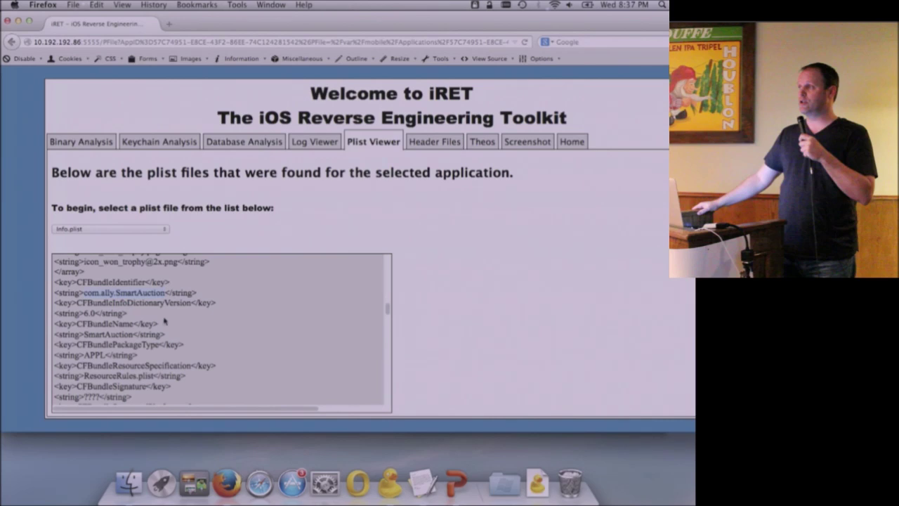
{"action": "scroll", "coordinate": [165, 321], "scroll_direction": "down", "scroll_amount": 3}
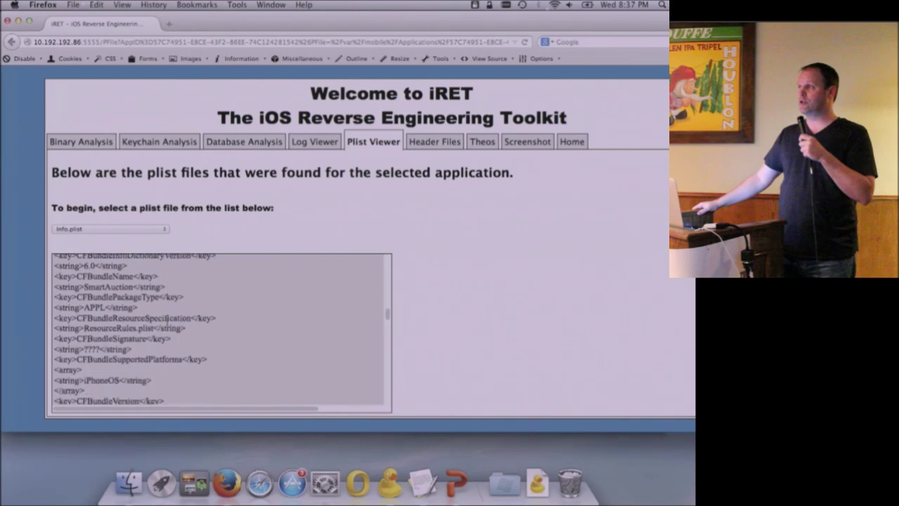
{"action": "scroll", "coordinate": [167, 319], "scroll_direction": "down", "scroll_amount": 5}
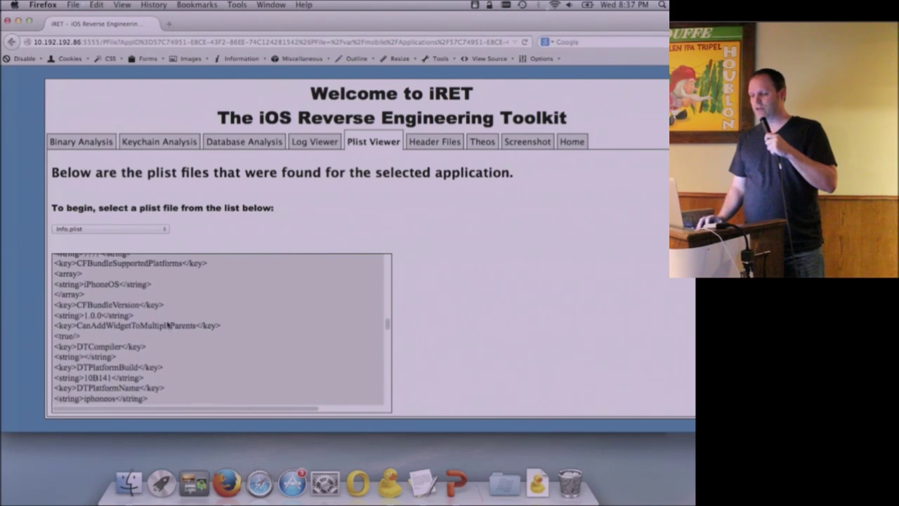
{"action": "double_click", "coordinate": [117, 284]}
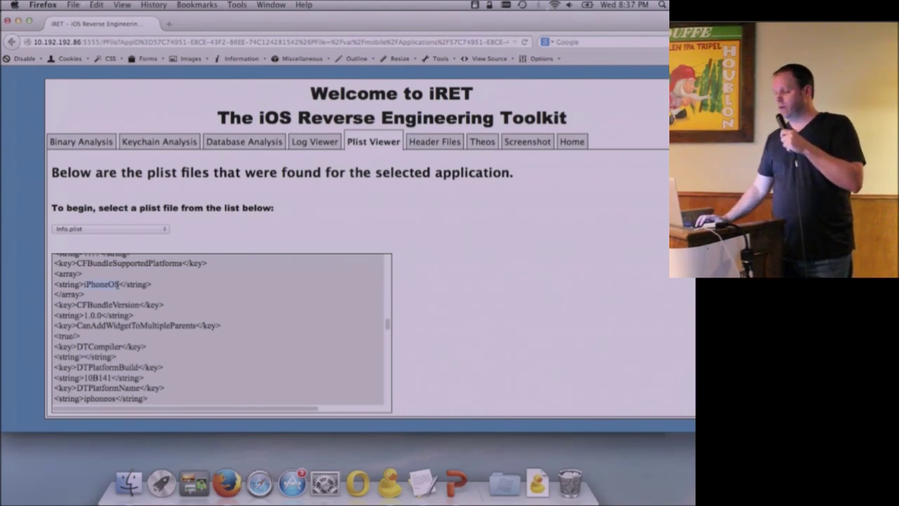
- Examine Info.plist further down to the self-signed certificate and exception alert keys, and view the application's cached screenshot
{"action": "scroll", "coordinate": [161, 322], "scroll_direction": "down", "scroll_amount": 5}
{"action": "scroll", "coordinate": [161, 322], "scroll_direction": "down", "scroll_amount": 7}
{"action": "scroll", "coordinate": [173, 325], "scroll_direction": "down", "scroll_amount": 6}
{"action": "scroll", "coordinate": [171, 330], "scroll_direction": "down", "scroll_amount": 1}
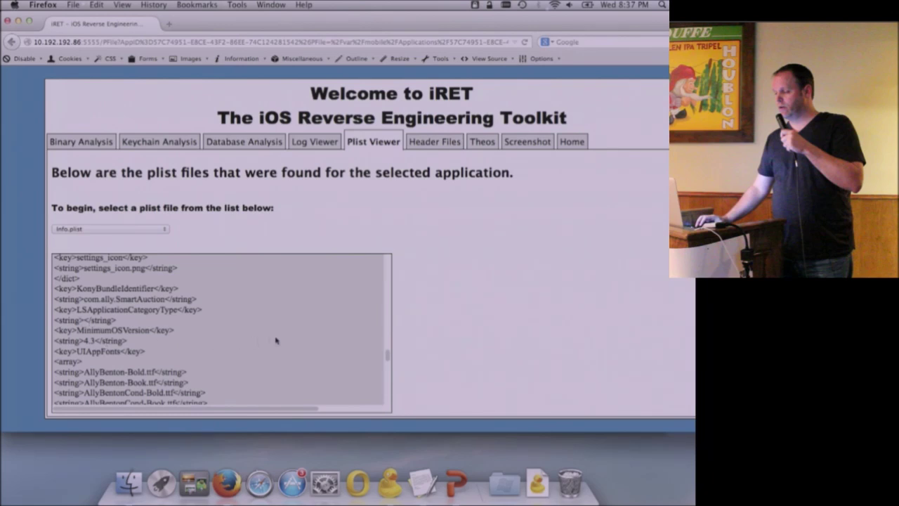
{"action": "scroll", "coordinate": [275, 341], "scroll_direction": "down", "scroll_amount": 5}
{"action": "scroll", "coordinate": [277, 343], "scroll_direction": "down", "scroll_amount": 8}
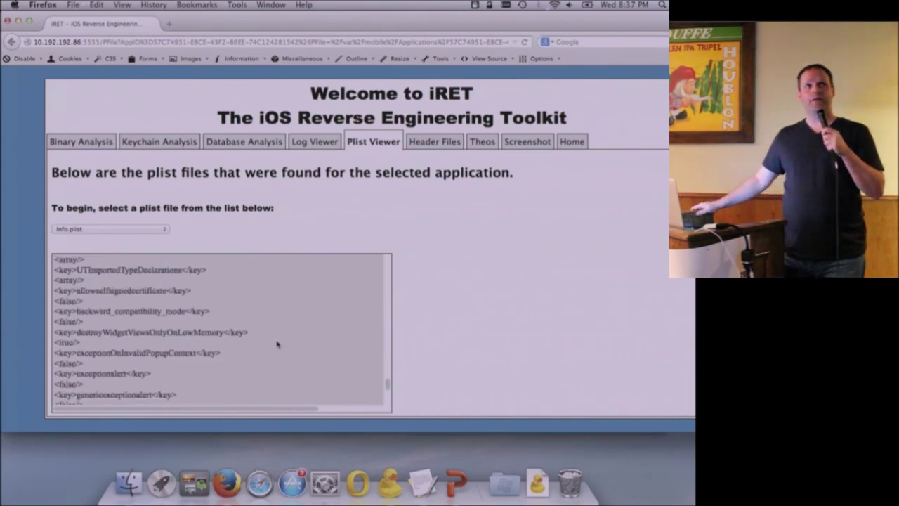
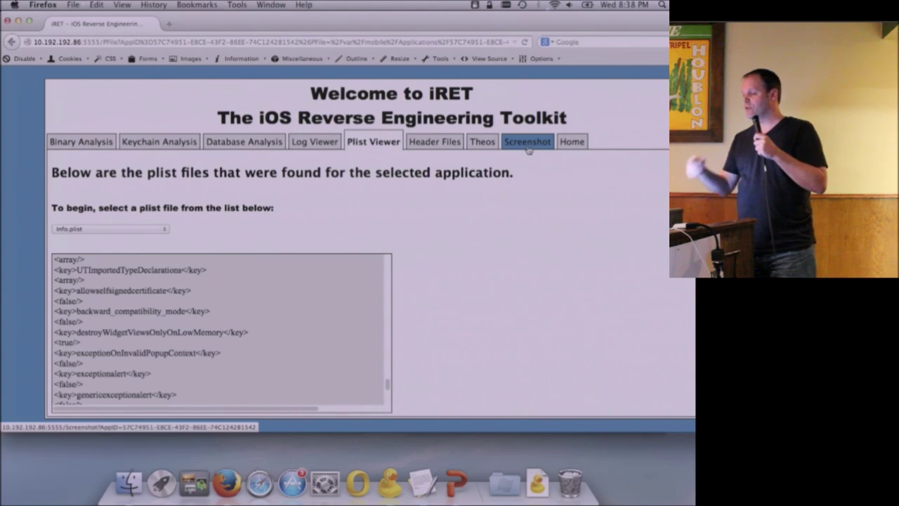
{"action": "left_click", "coordinate": [528, 148]}
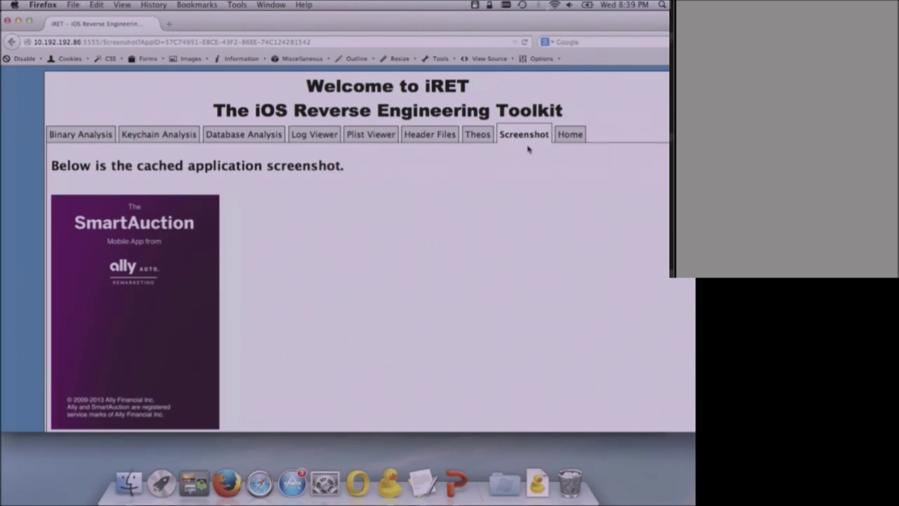
- Create a Theos tweak with project name AllyJSDump, the saved com.veracode package name ending in the author's surname, and the author's full name
{"action": "left_click", "coordinate": [477, 139]}
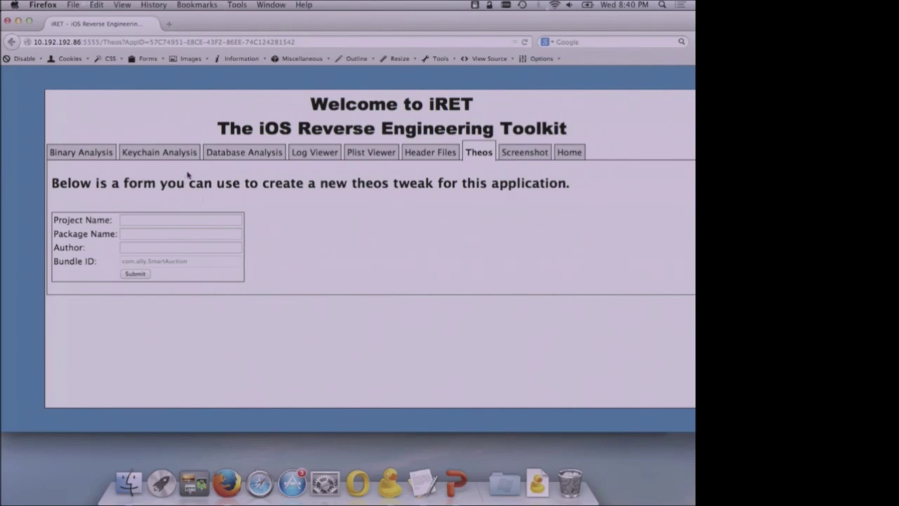
{"action": "left_click", "coordinate": [165, 218]}
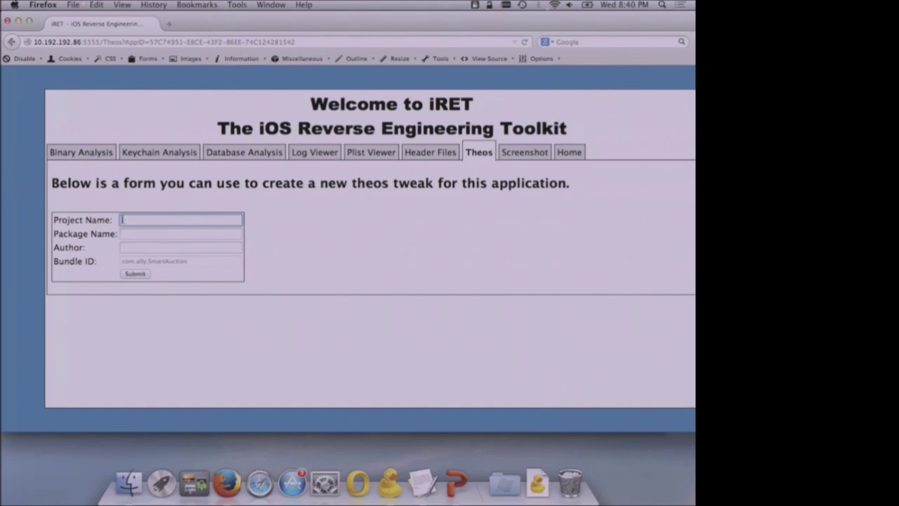
{"action": "type", "text": "A"}
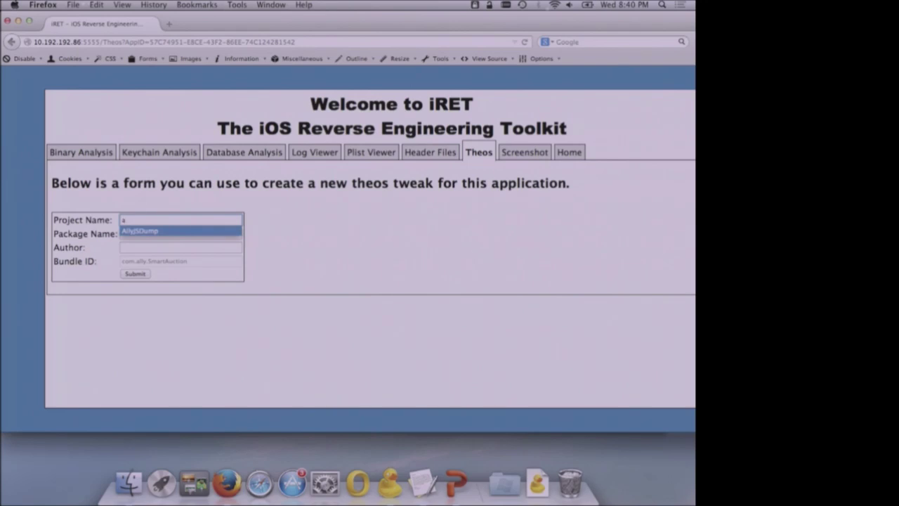
{"action": "key", "text": "Tab"}
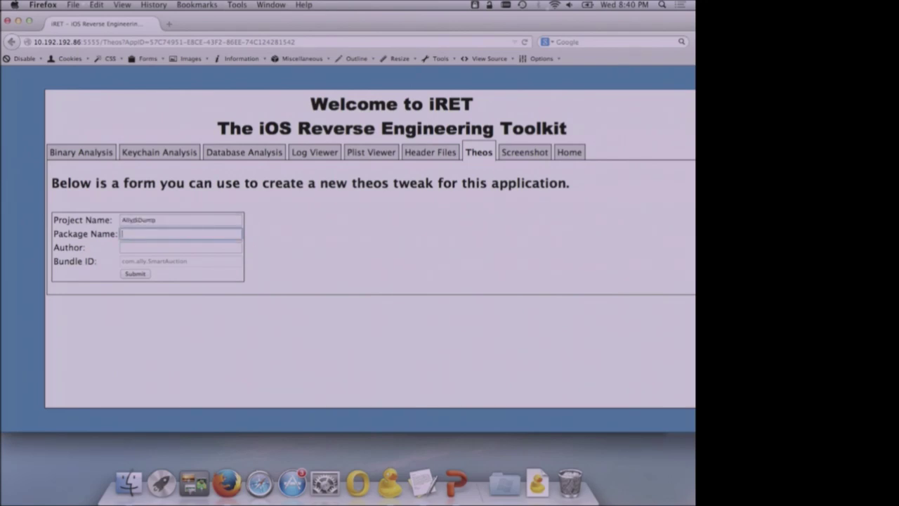
{"action": "type", "text": "c"}
{"action": "key", "text": "Down"}
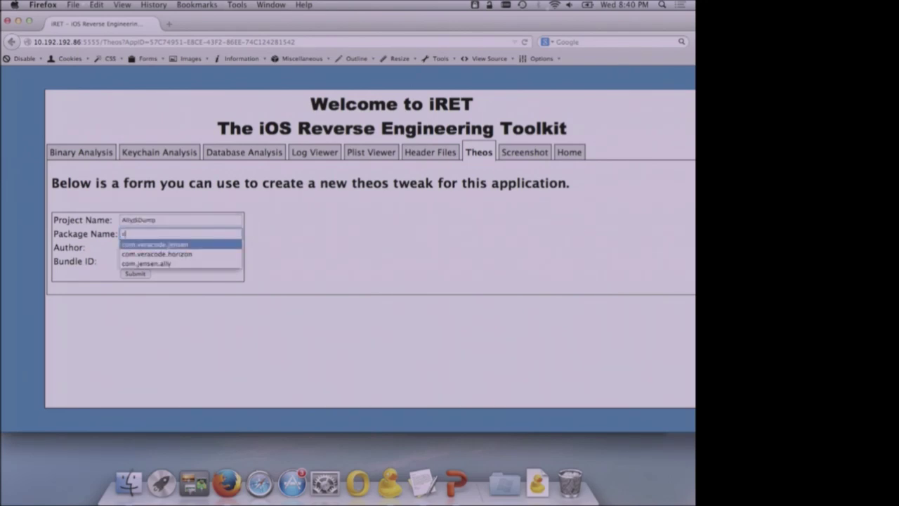
{"action": "key", "text": "Tab"}
{"action": "type", "text": "S"}
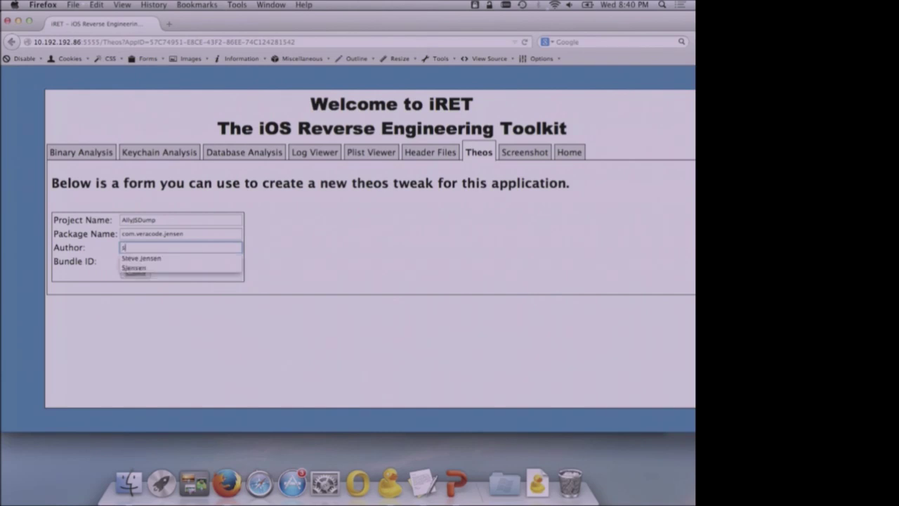
{"action": "key", "text": "Down"}
{"action": "key", "text": "Tab"}
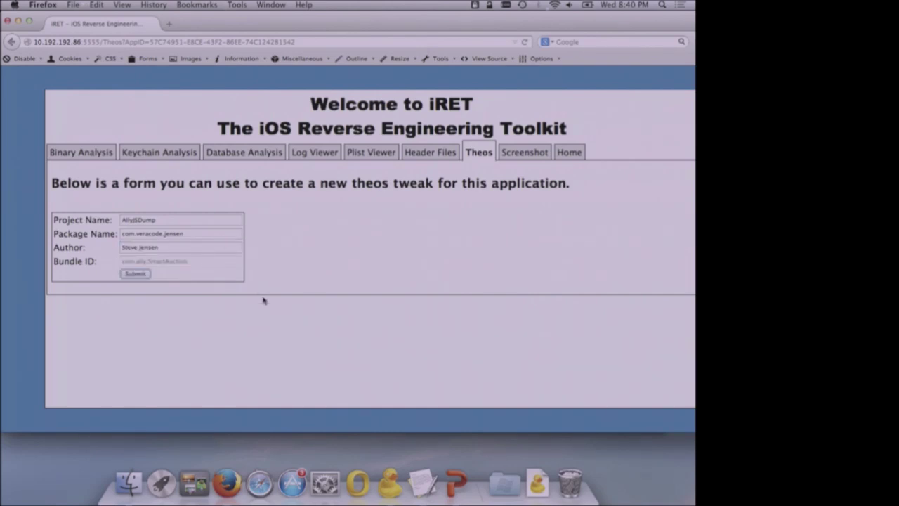
{"action": "left_click", "coordinate": [136, 274]}
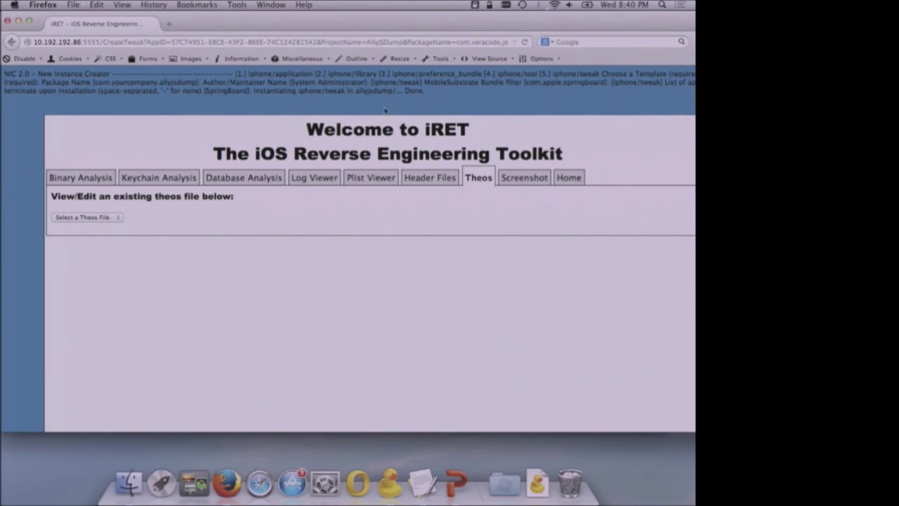
- Highlight the New Instance Creator output, clear the selection and list the theos files available for viewing or editing
{"action": "left_click_drag", "start_coordinate": [431, 97], "coordinate": [38, 51]}
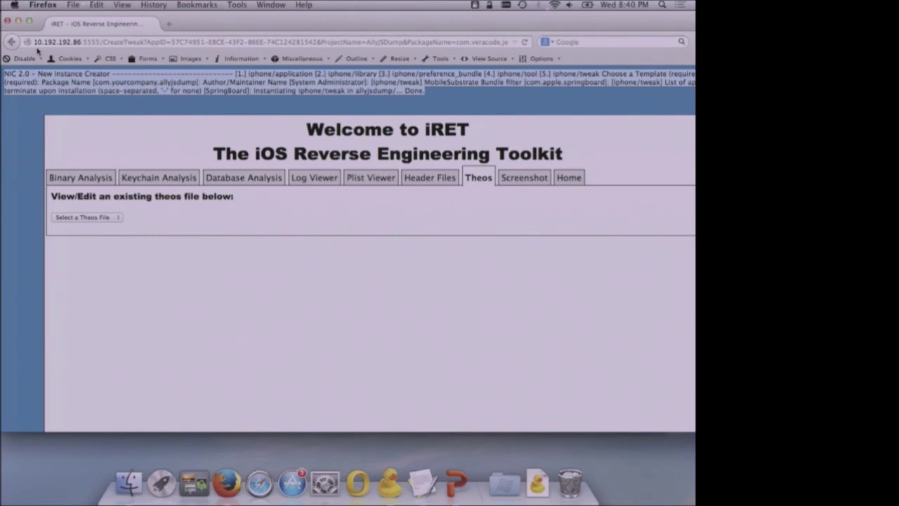
{"action": "left_click", "coordinate": [101, 236]}
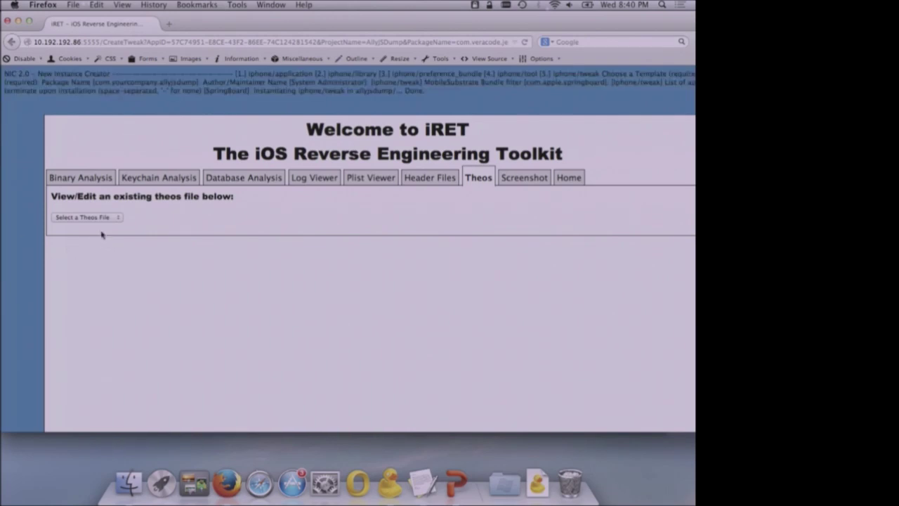
{"action": "left_click", "coordinate": [98, 219]}
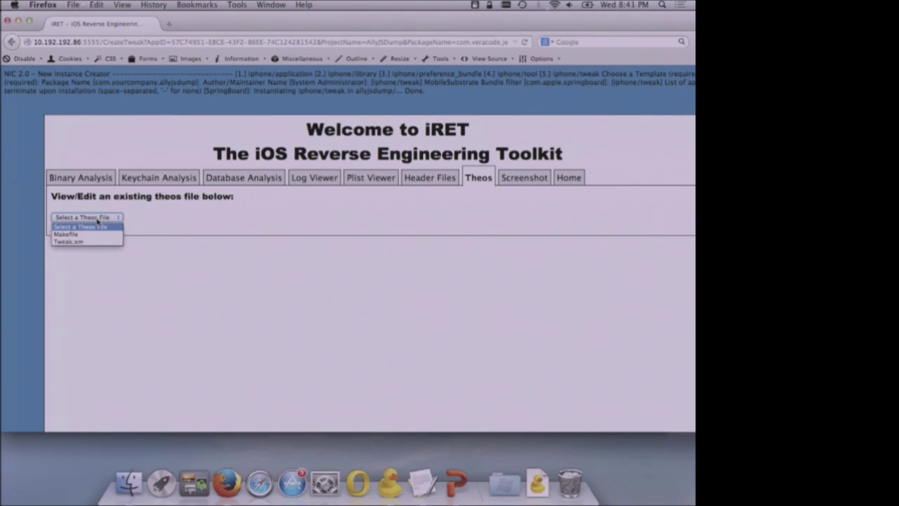